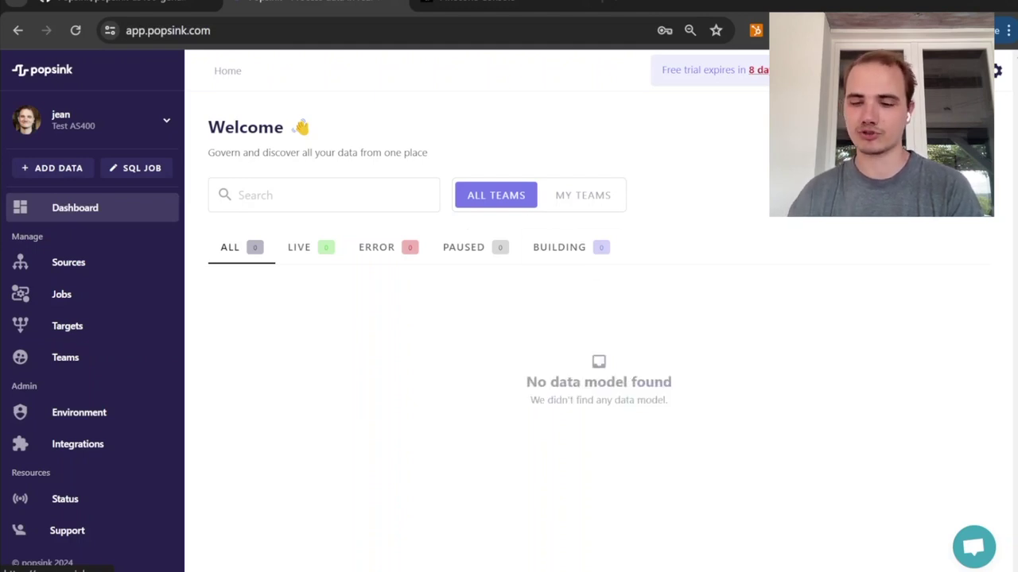
Step: Examine the CLIENTS table's data rows in the database client
left_click(628, 558)
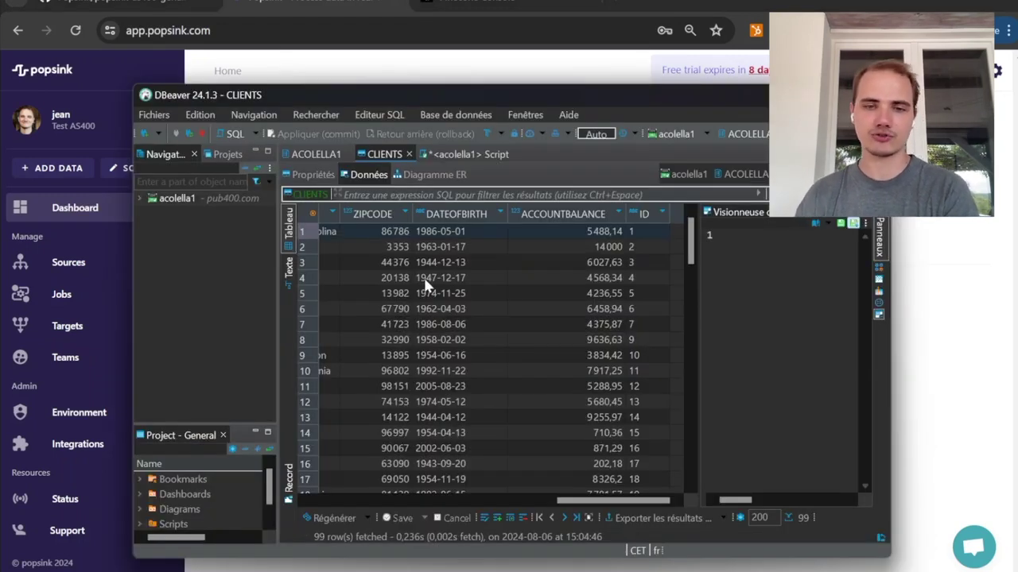
scroll(425, 284, "left", 3)
scroll(425, 285, "right", 2)
scroll(425, 284, "right", 1)
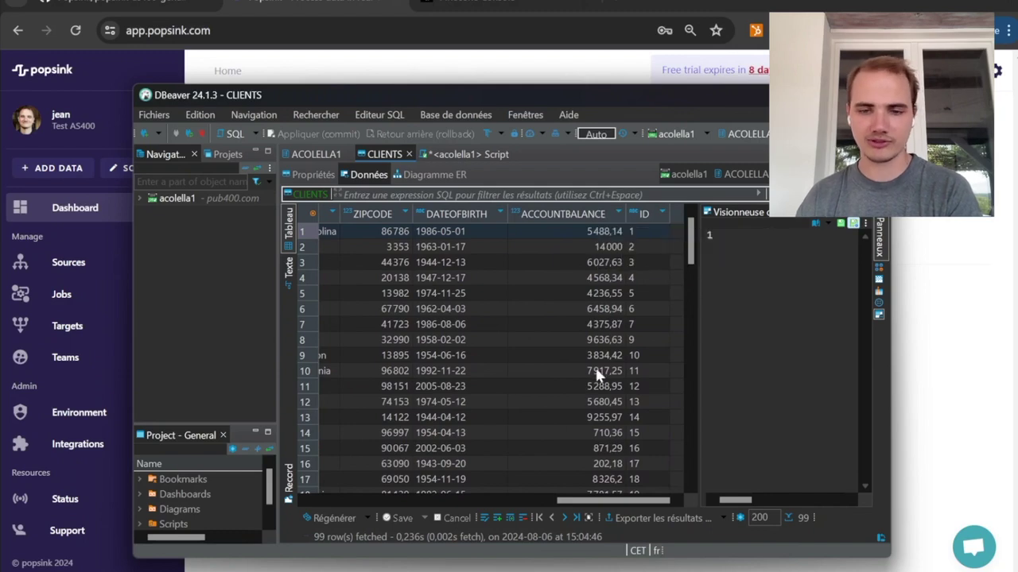
left_click(968, 253)
Step: Start a new source connector of type IBM i (AS/400)
left_click(75, 264)
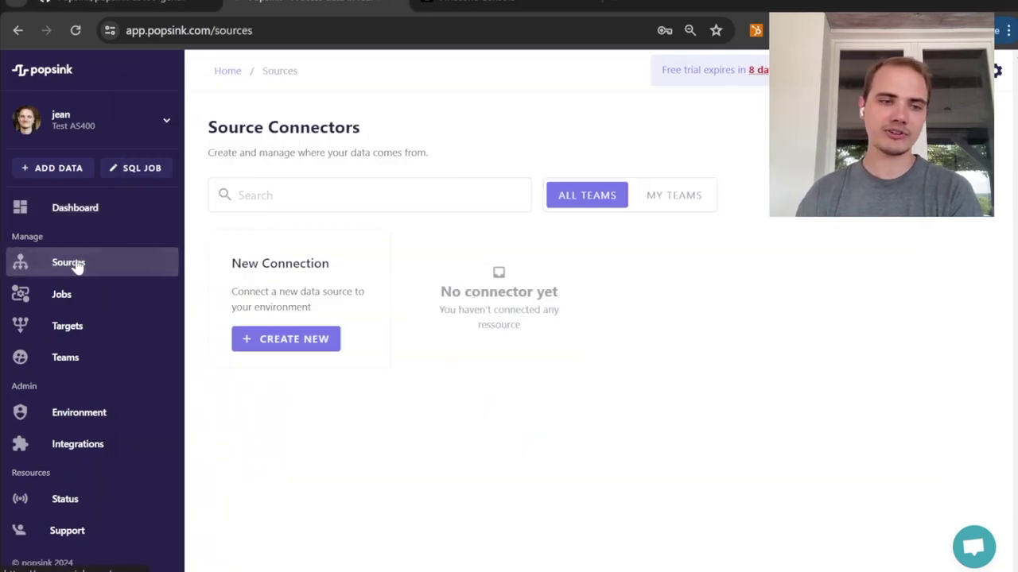
left_click(298, 347)
scroll(419, 446, "down", 2)
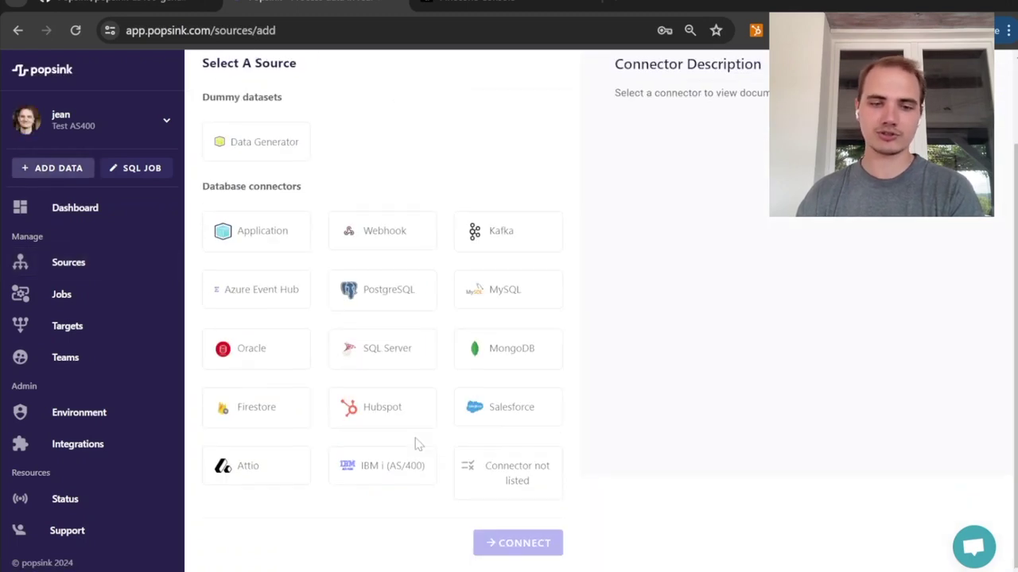
left_click(370, 469)
left_click(518, 543)
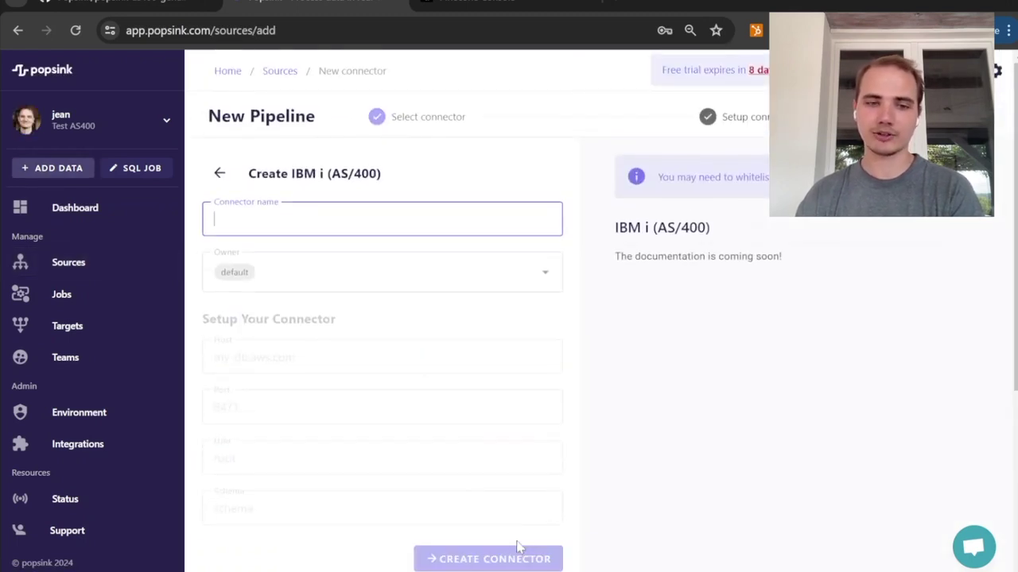
Step: Name the connector testibm and set host pub400.com, port 2222, plus the account's user name and schema
type("testibm")
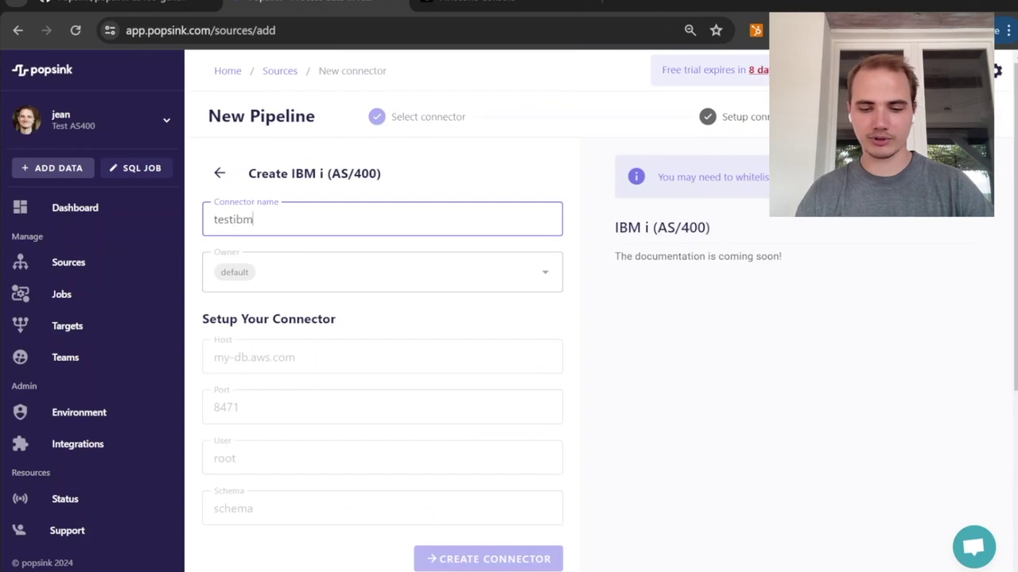
key("Tab")
key("Tab")
type("pu")
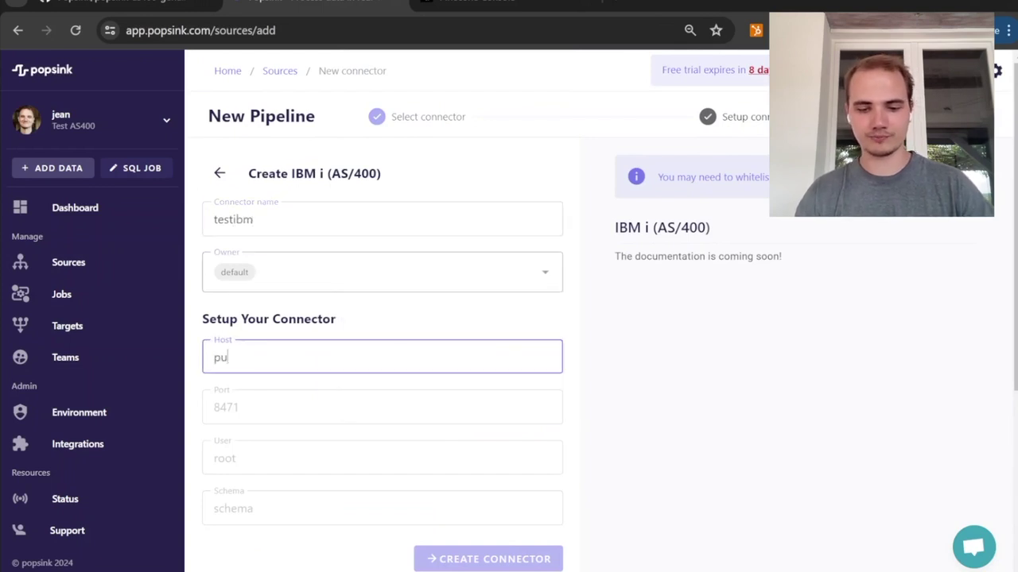
type("b400.com")
key("Tab")
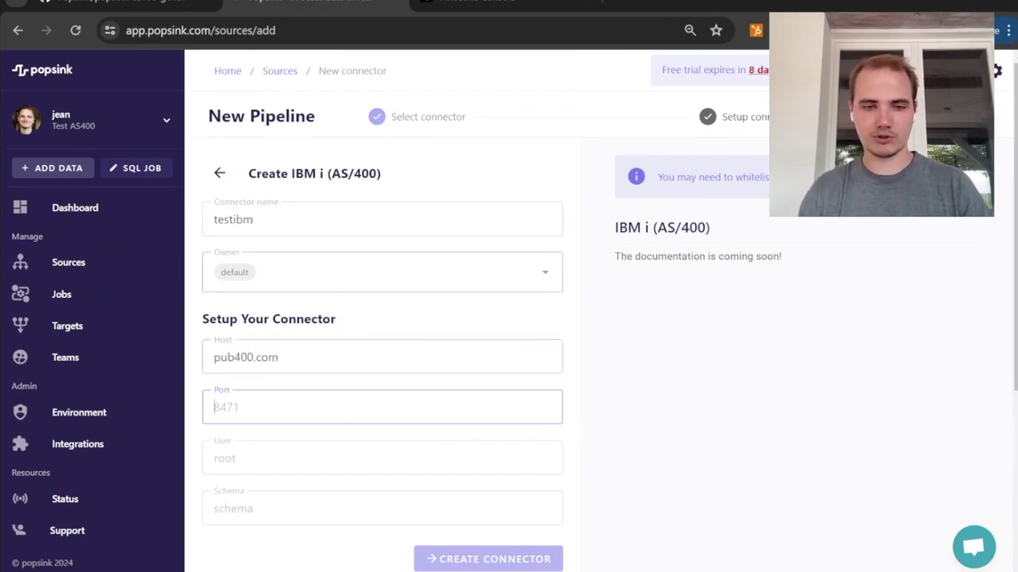
type("2222")
key("Tab")
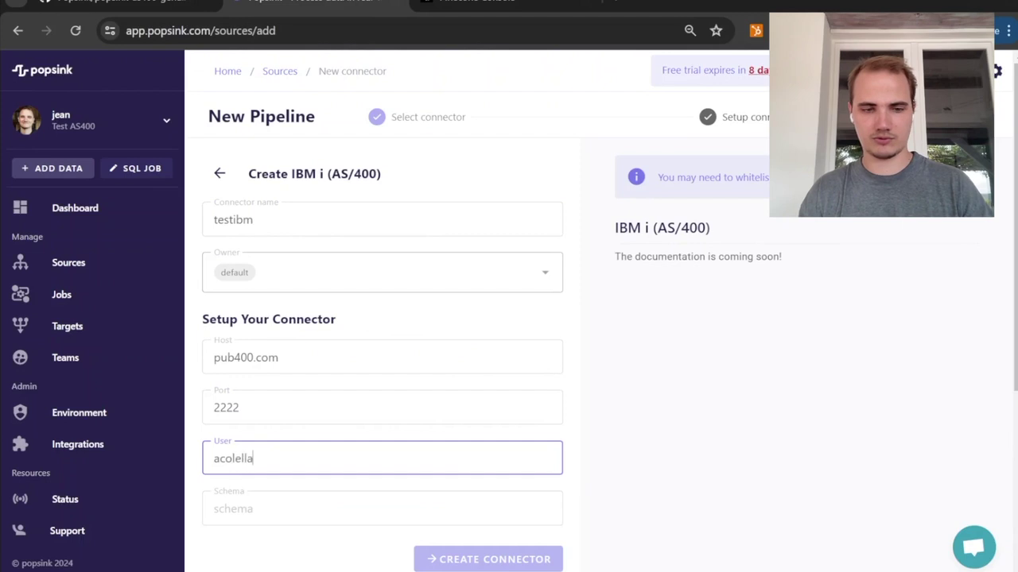
key("Tab")
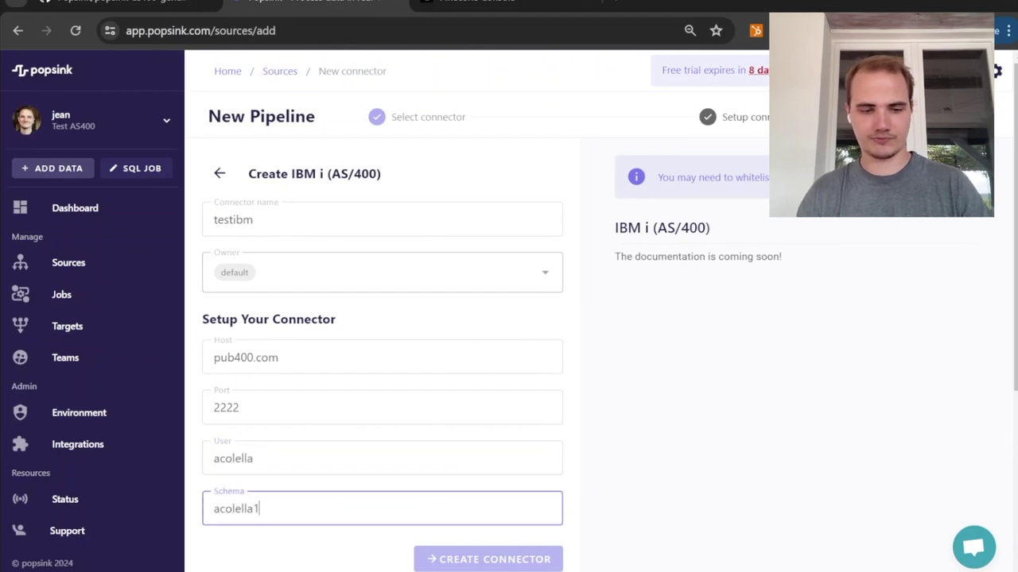
Step: Enter the account password and test the connector credentials
scroll(325, 262, "down", 3)
key("Tab")
type("•••••••")
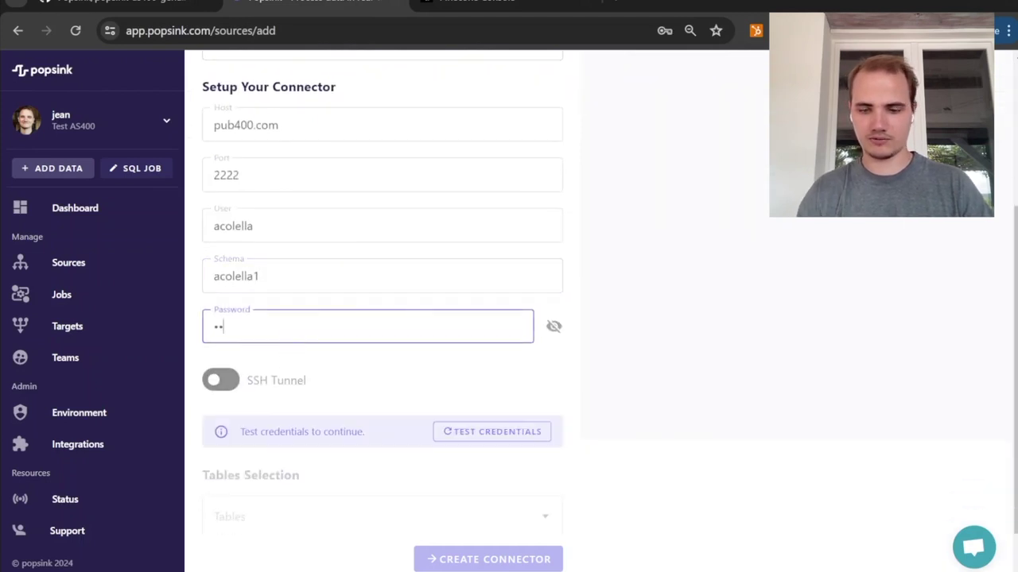
type("••••")
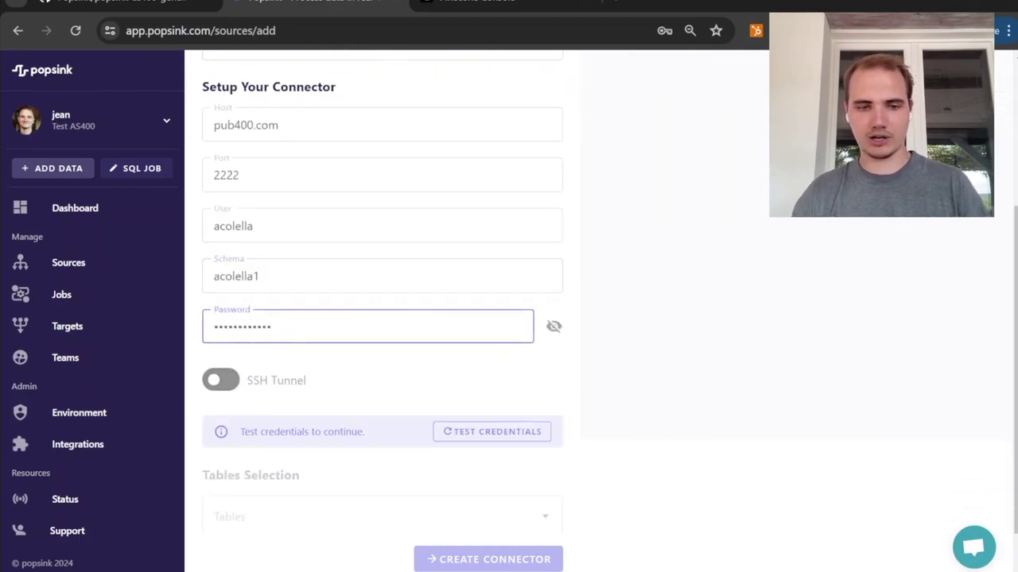
left_click(492, 432)
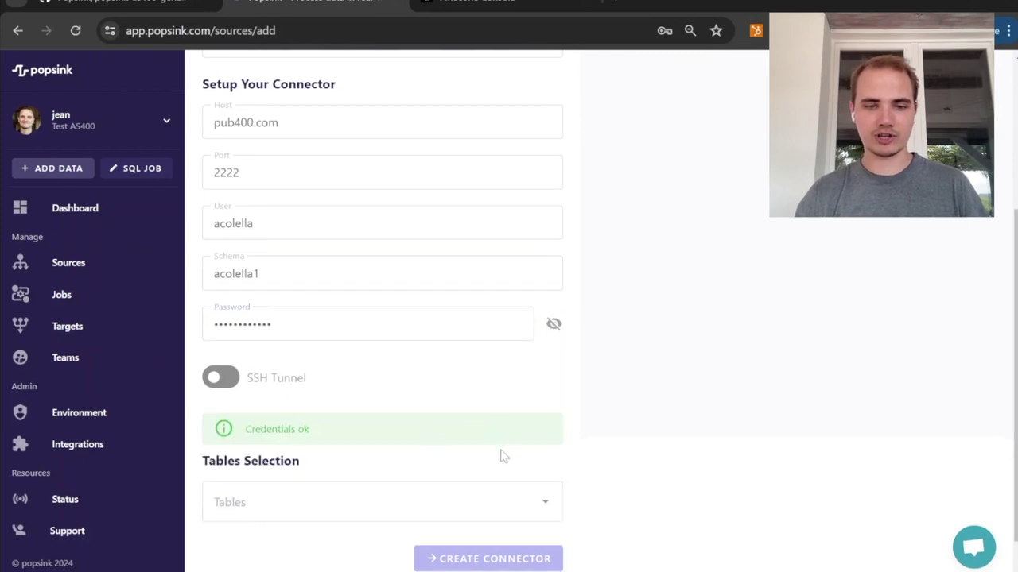
Step: Select the CLIENTS table for ingestion and create the IBM i source connector
scroll(502, 457, "down", 1)
left_click(502, 458)
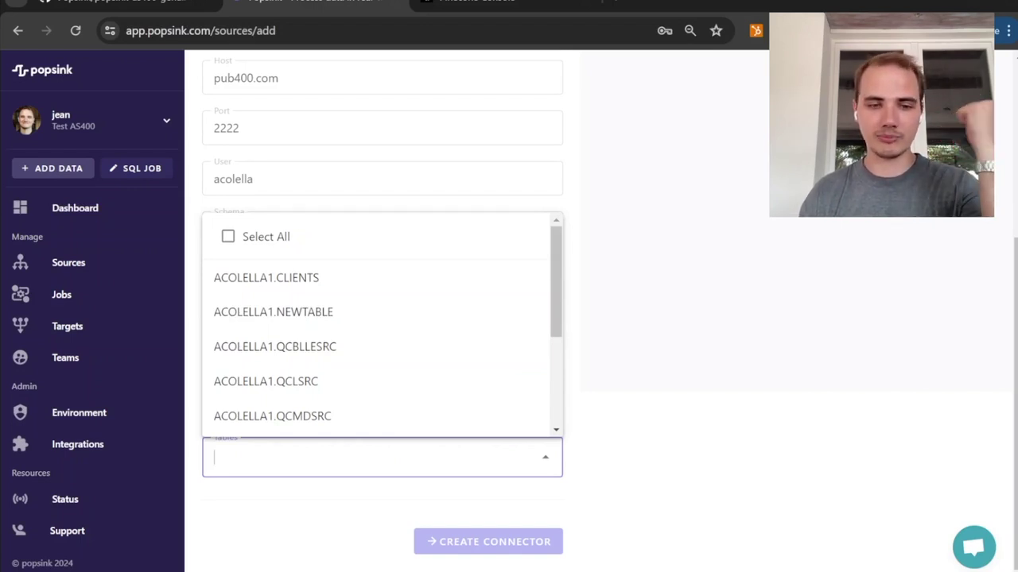
left_click(284, 288)
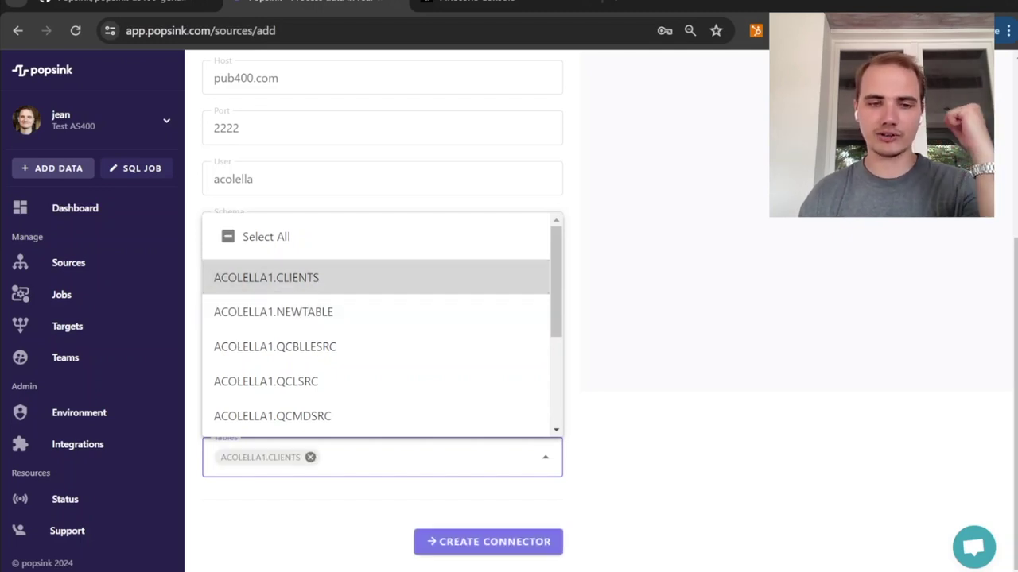
left_click(463, 542)
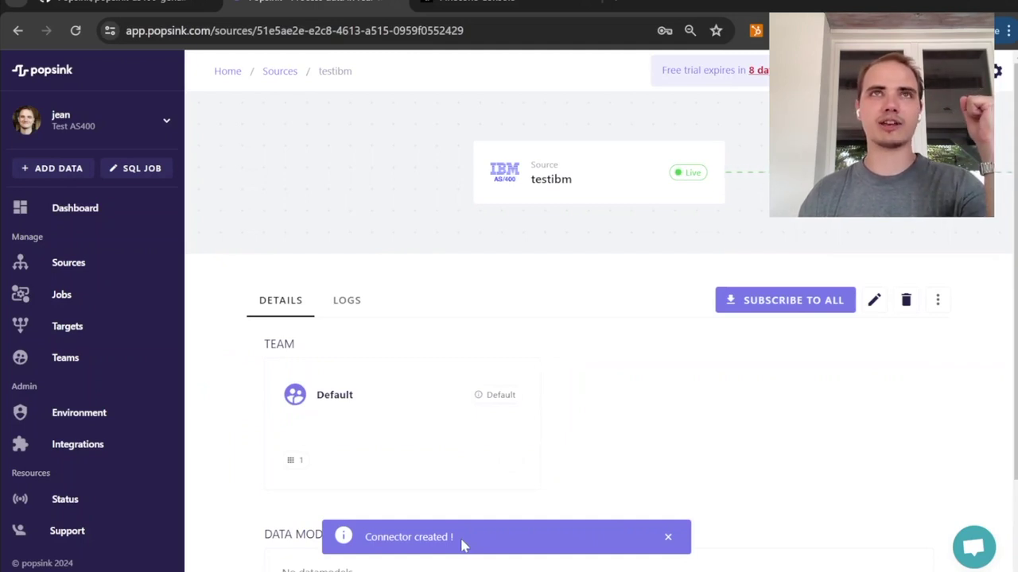
Step: Start a new target connector of type PINECONE
left_click(68, 326)
left_click(288, 342)
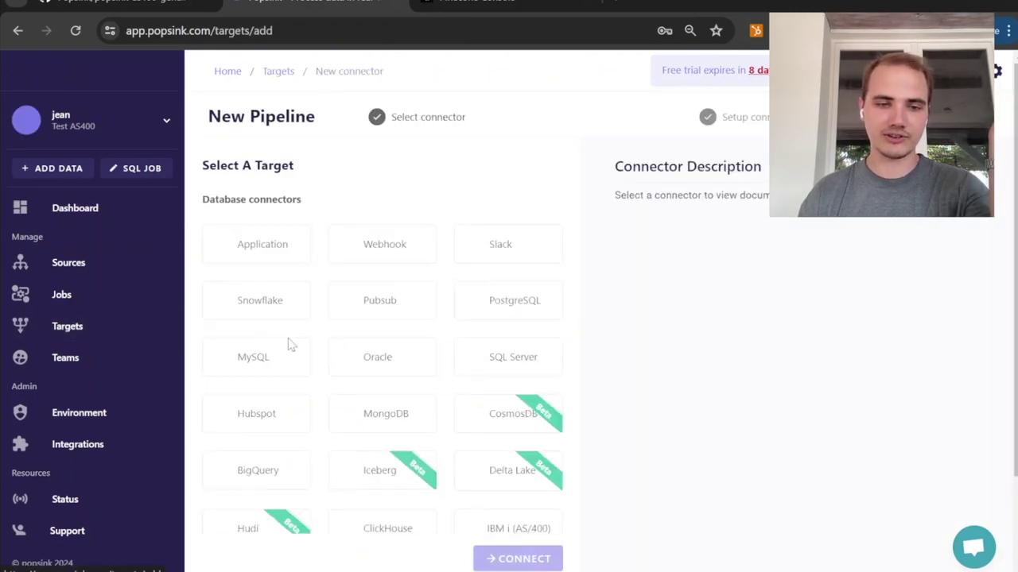
scroll(445, 391, "down", 2)
left_click(249, 477)
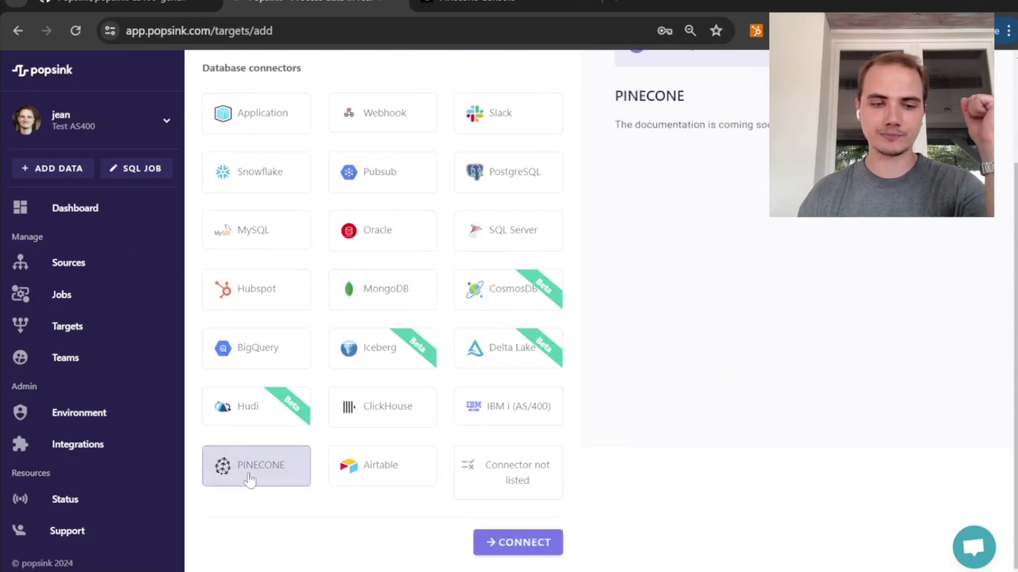
left_click(501, 542)
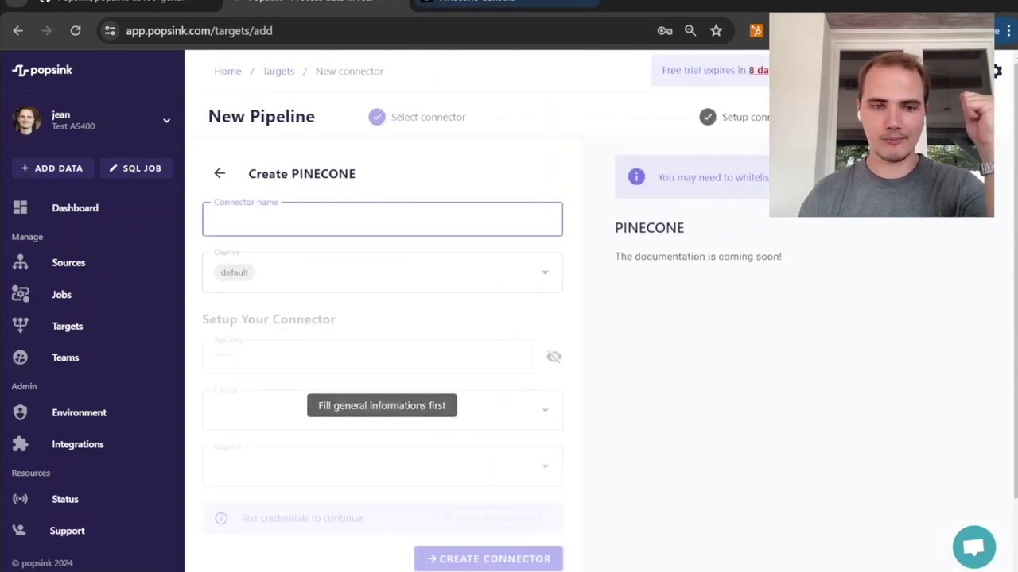
Step: Copy the default API key value from the Pinecone console's API keys page
left_click(494, 1)
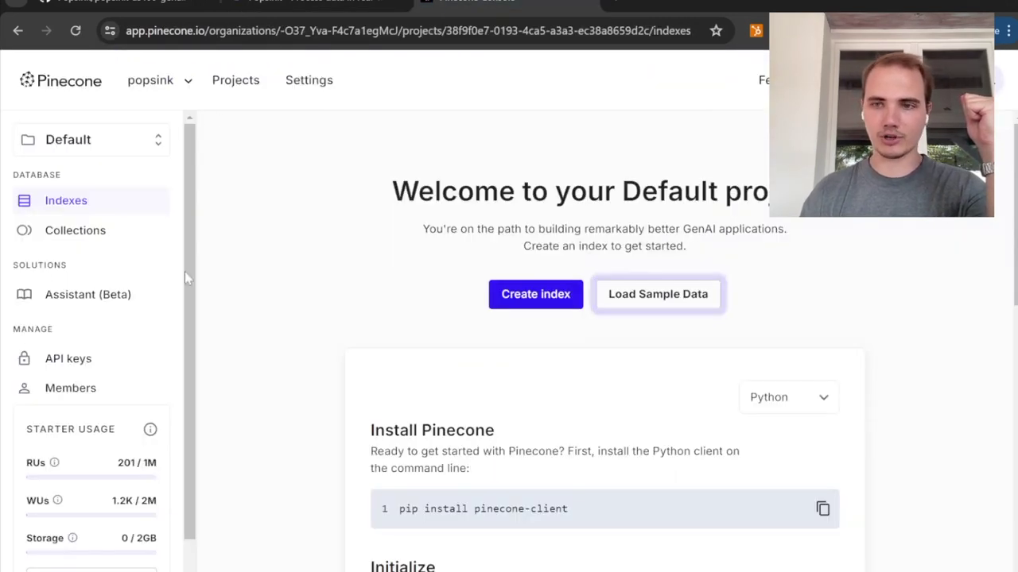
left_click(61, 359)
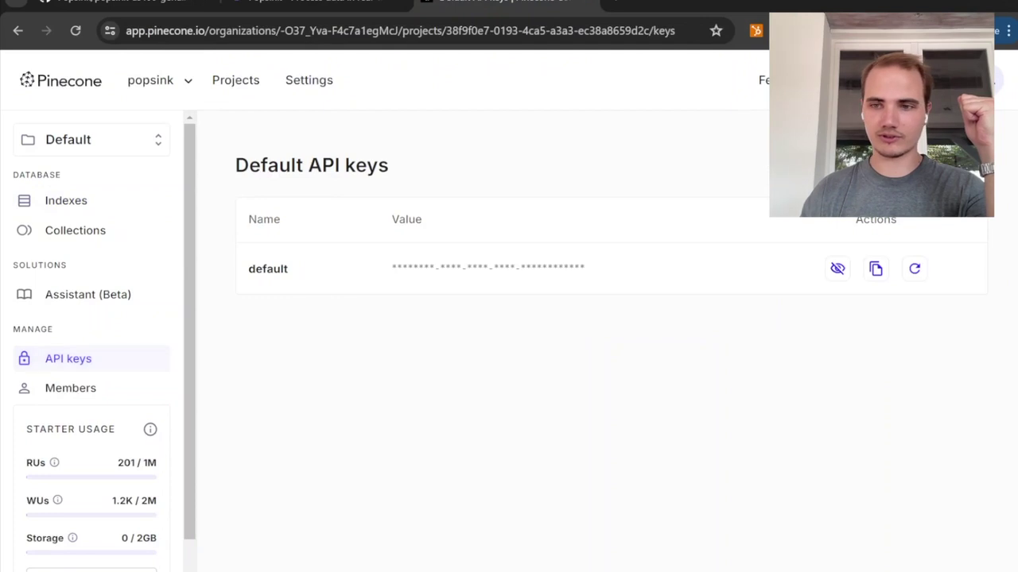
left_click(876, 269)
left_click(318, 4)
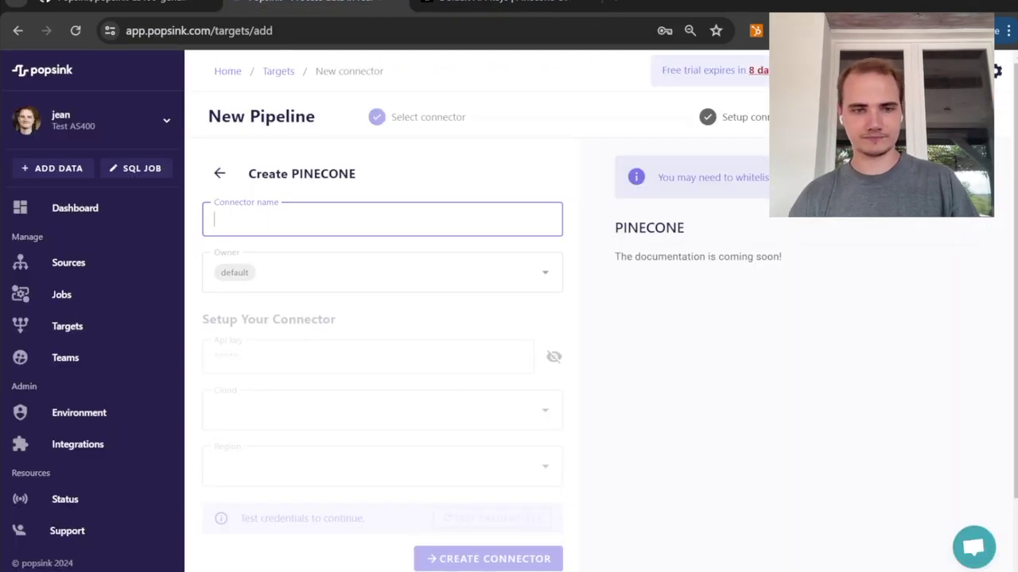
Step: Name the Pinecone connector testpinecone and paste the API key
type("testpinecone")
key("Tab")
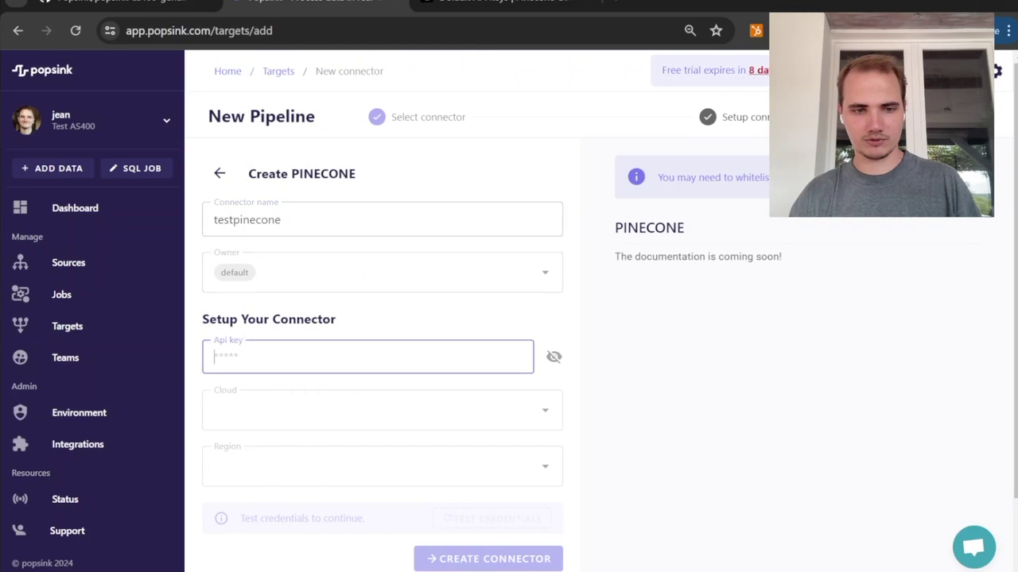
key("ctrl+v")
Step: Set the cloud to aws and region to us-east-1, and test the credentials
left_click(262, 413)
left_click(231, 451)
left_click(255, 466)
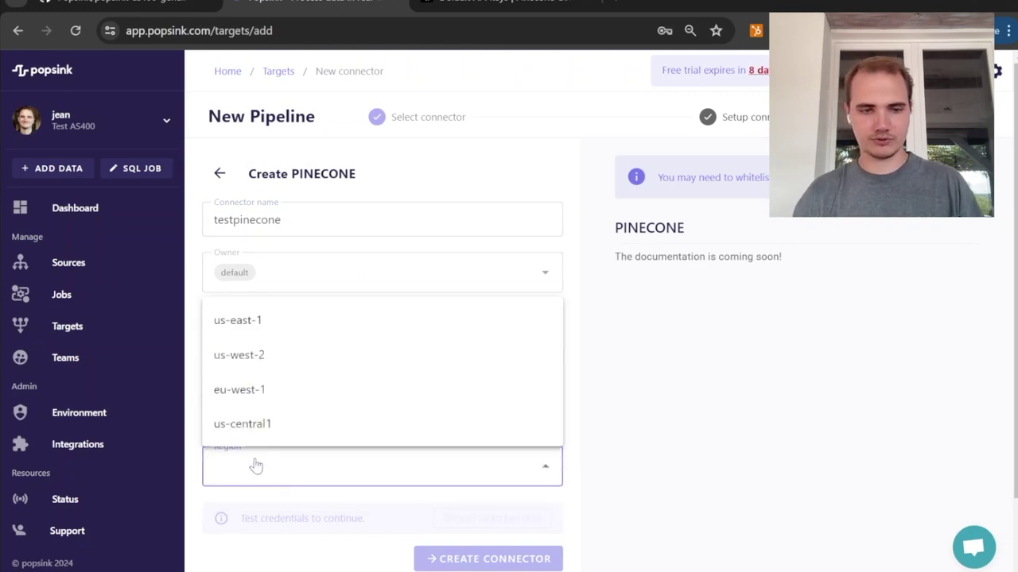
left_click(235, 322)
left_click(469, 523)
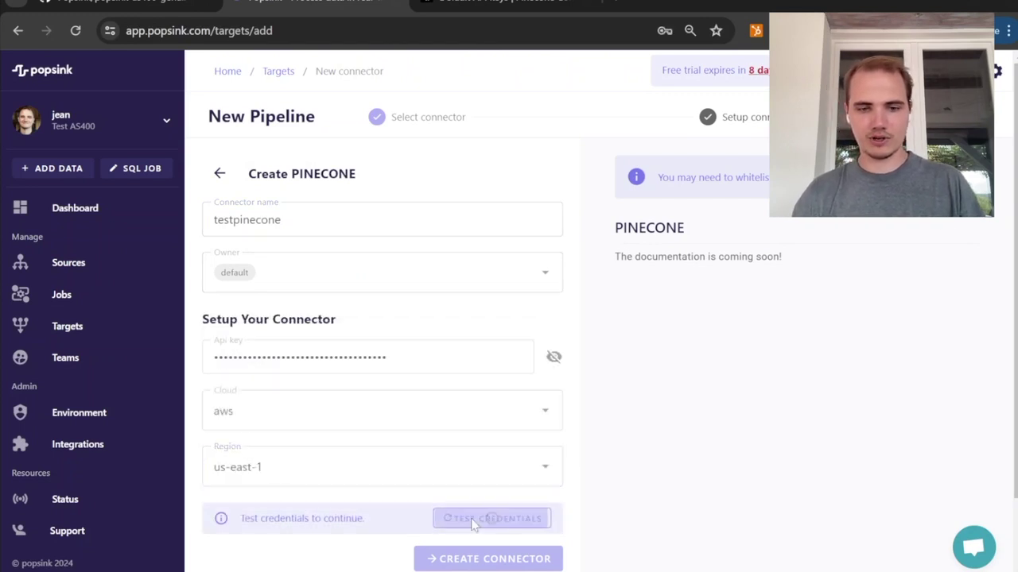
Step: Check the Pinecone project's indexes and create the testpinecone target connector
left_click(493, 4)
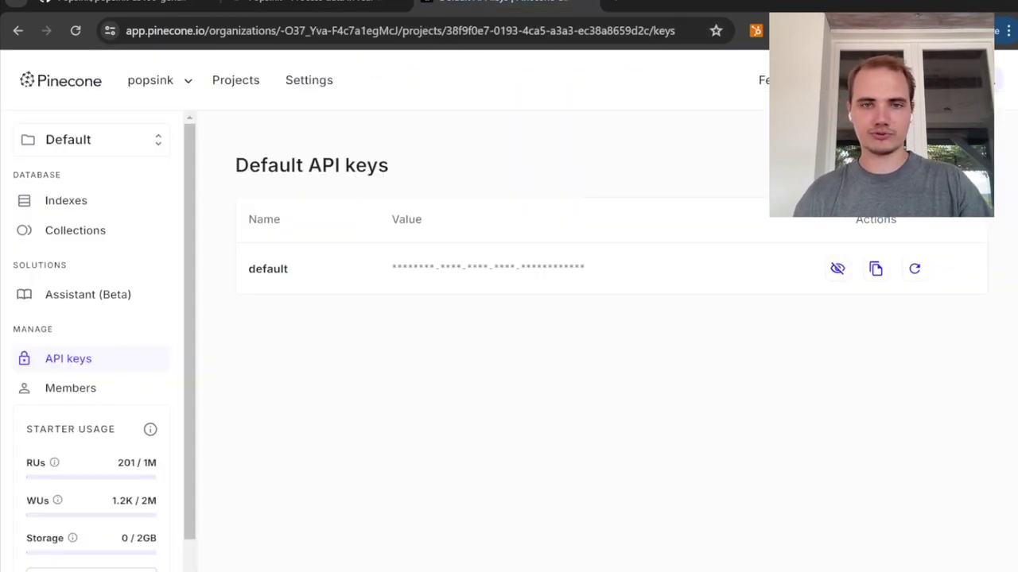
left_click(68, 200)
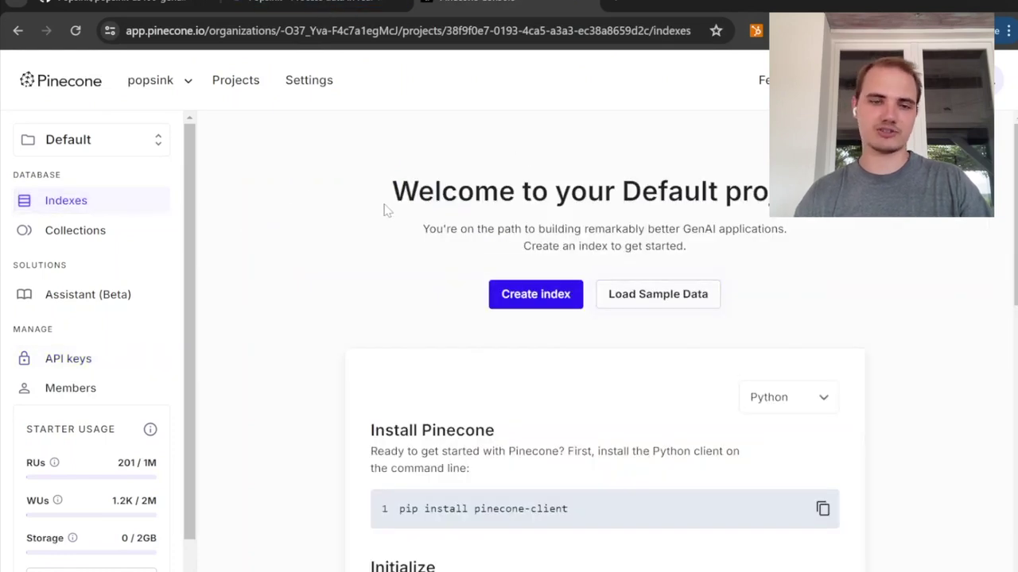
left_click(334, 4)
scroll(431, 379, "down", 2)
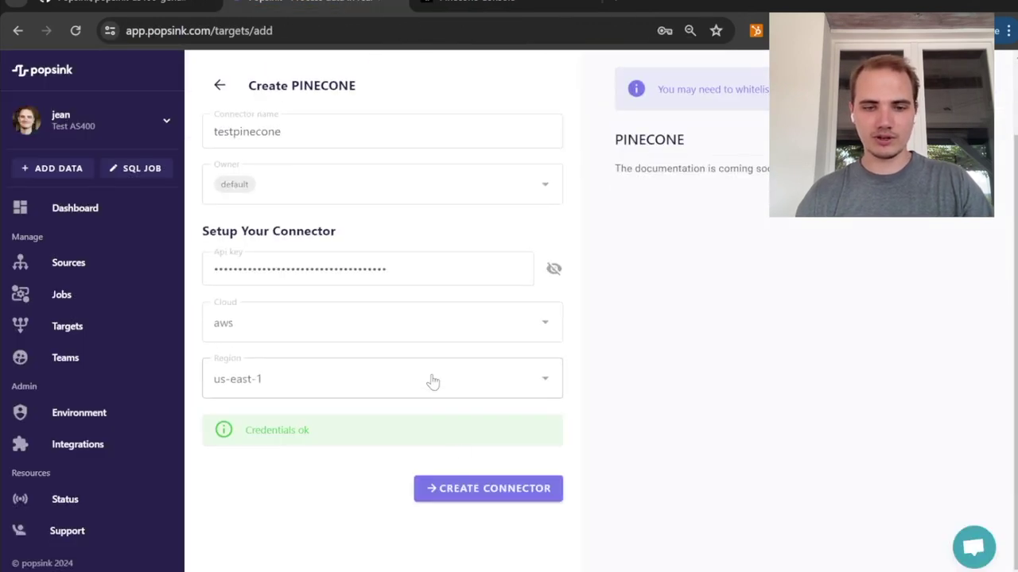
left_click(481, 498)
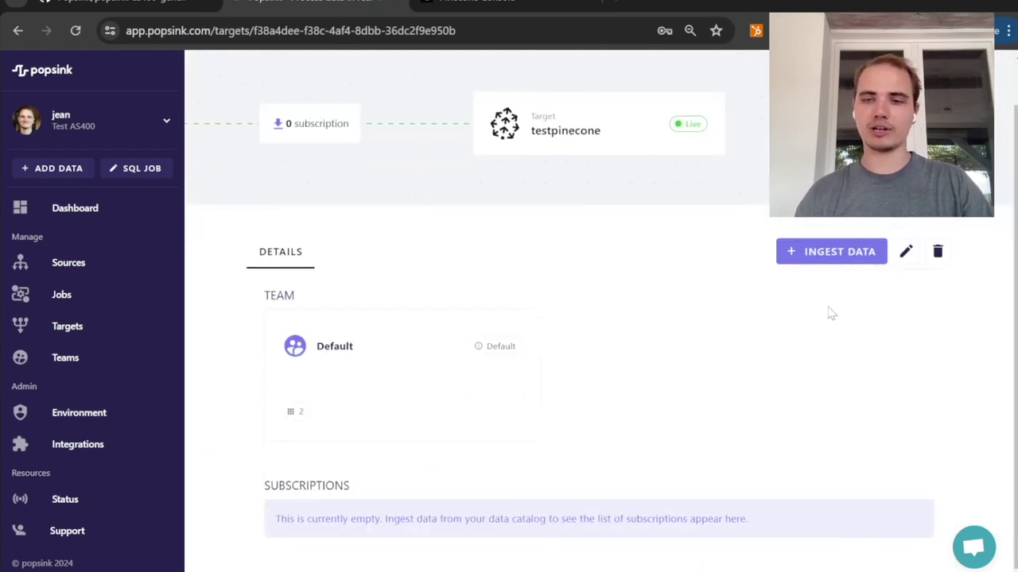
Step: Subscribe the target to the CLIENTS data model from testibm with backfill enabled
left_click(831, 253)
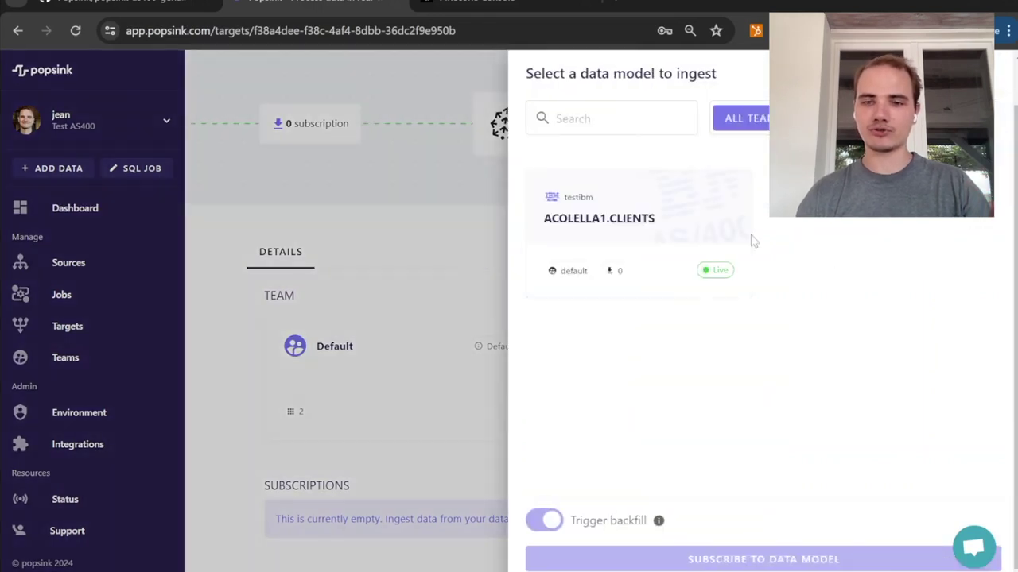
left_click(654, 230)
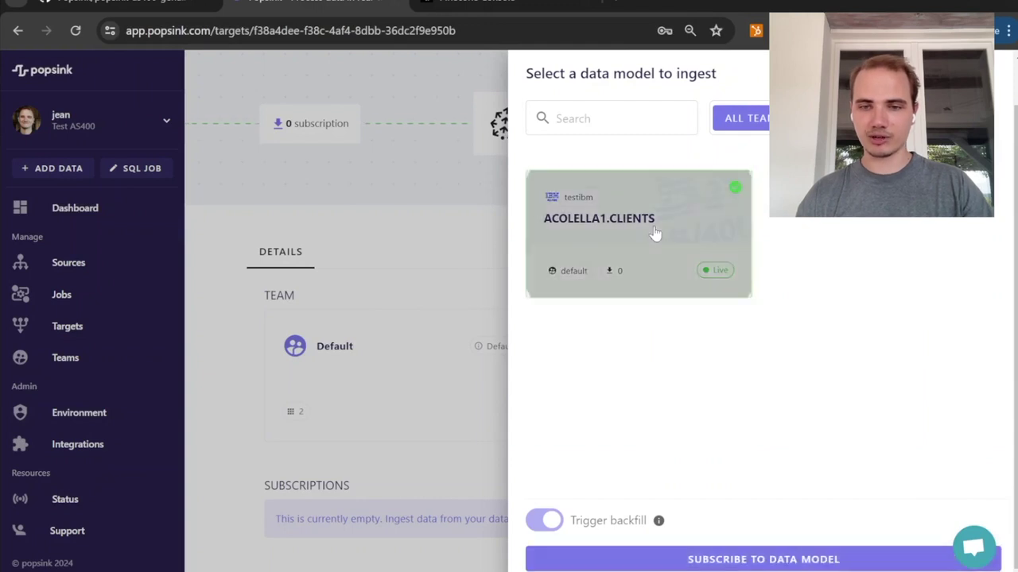
left_click(720, 562)
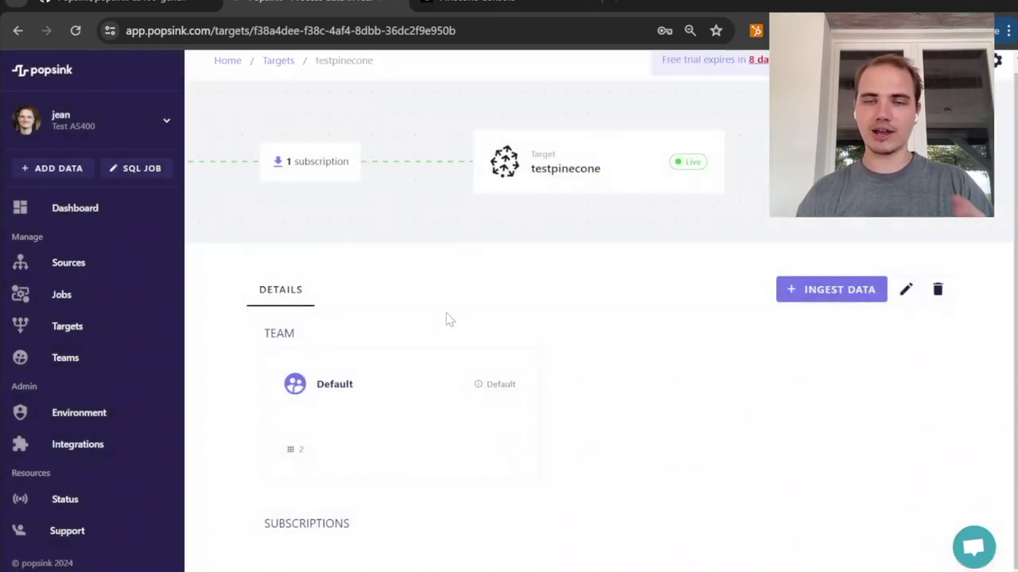
Step: Open the CLIENTS subscription from the target's subscriptions list
scroll(446, 319, "down", 1)
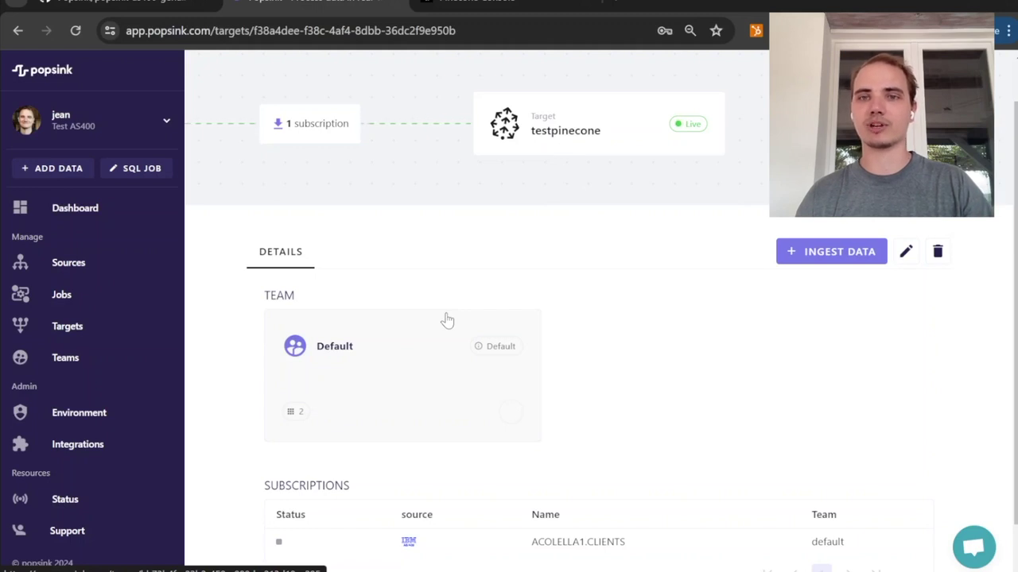
scroll(541, 536, "down", 1)
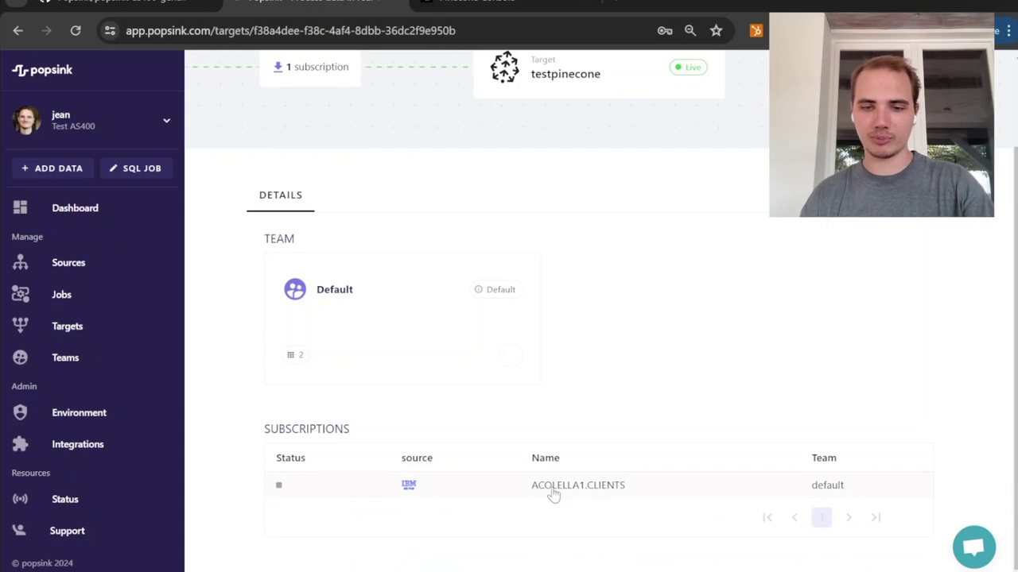
left_click(553, 494)
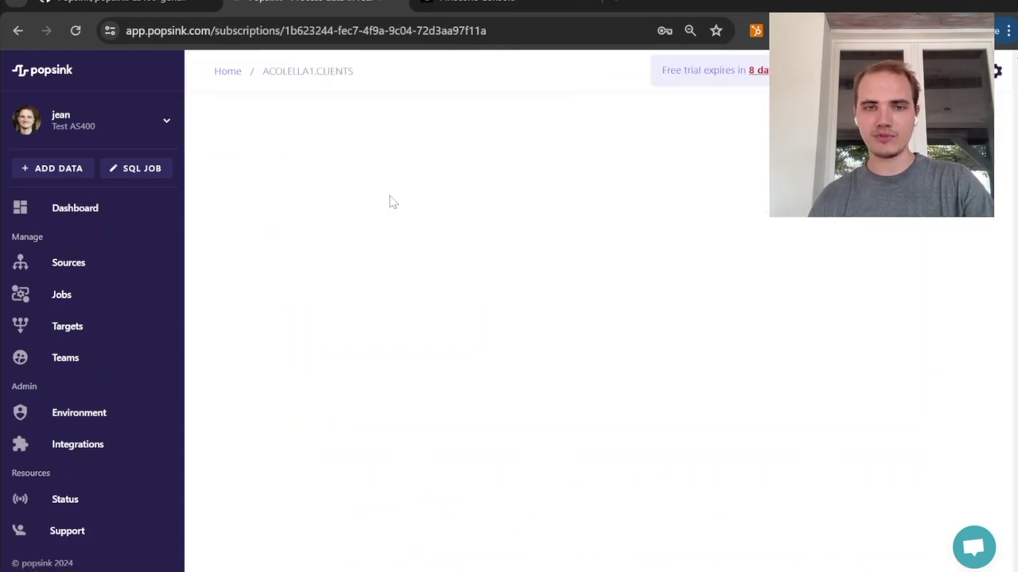
scroll(586, 424, "down", 3)
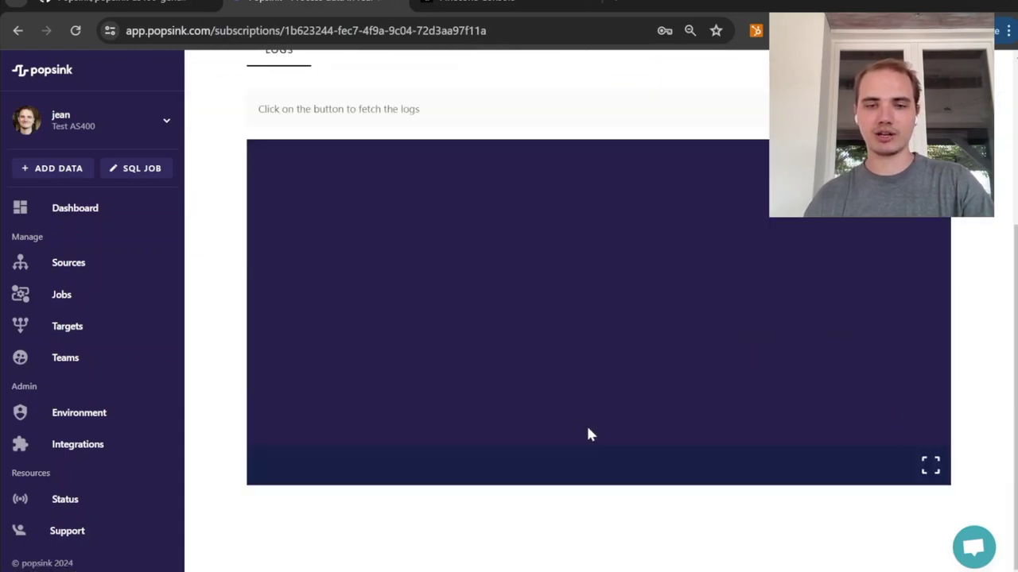
scroll(421, 237, "up", 3)
left_click(69, 205)
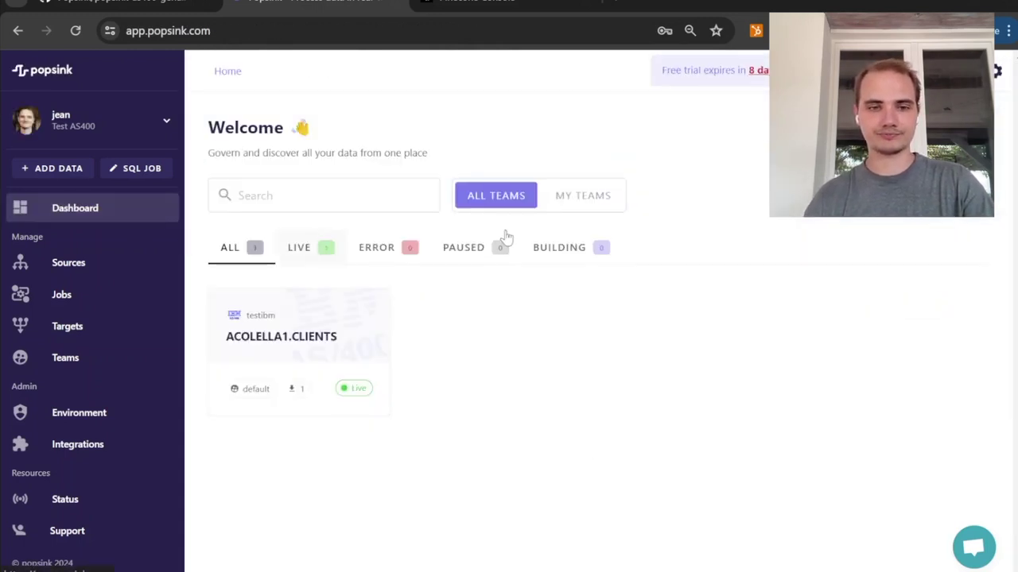
left_click(323, 358)
left_click(415, 201)
left_click(849, 262)
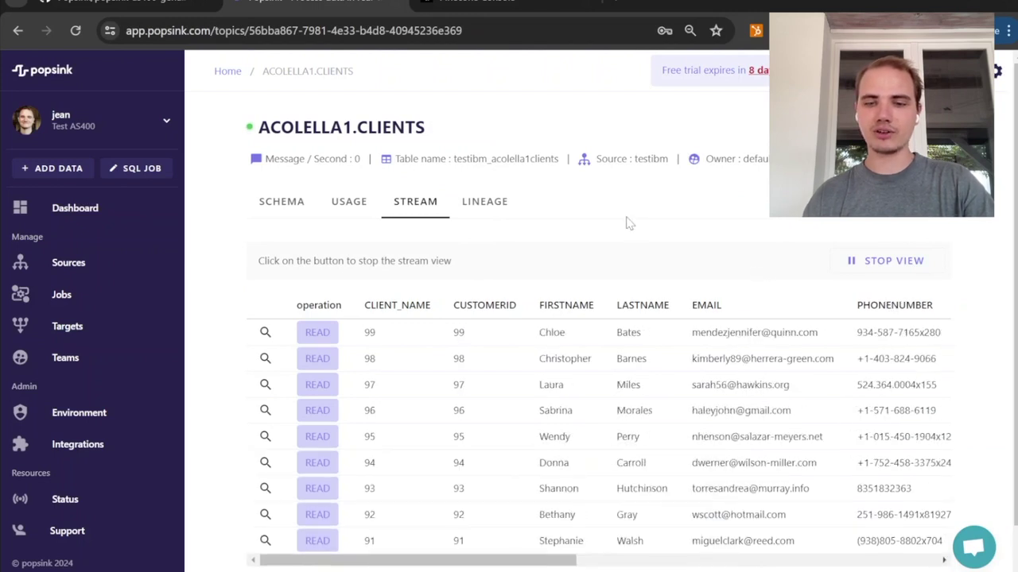
scroll(610, 225, "down", 2)
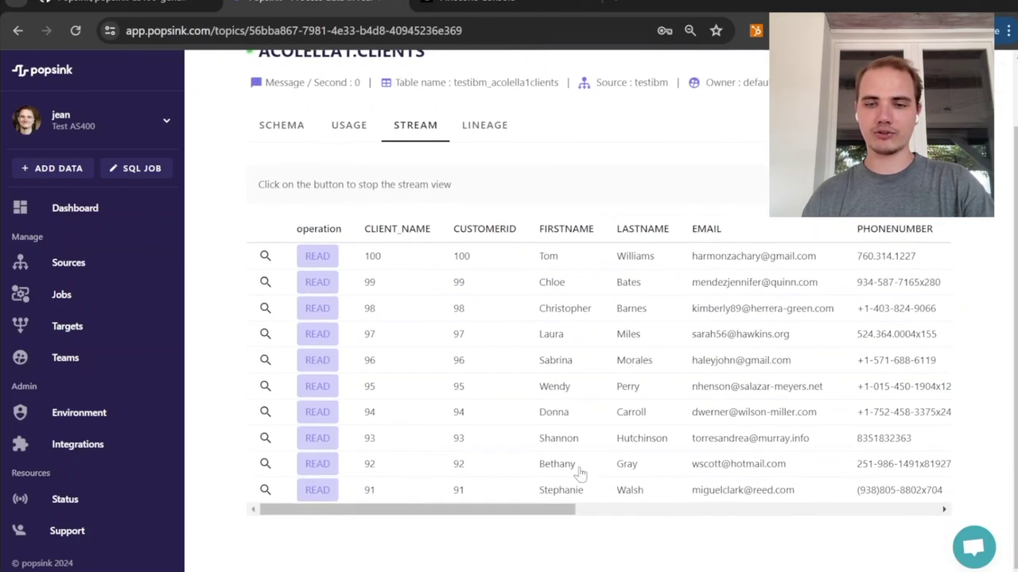
Step: Switch to DBeaver and run the UPDATE setting ACCOUNTBALANCE to 16000 for the client with ID 2
left_click(621, 570)
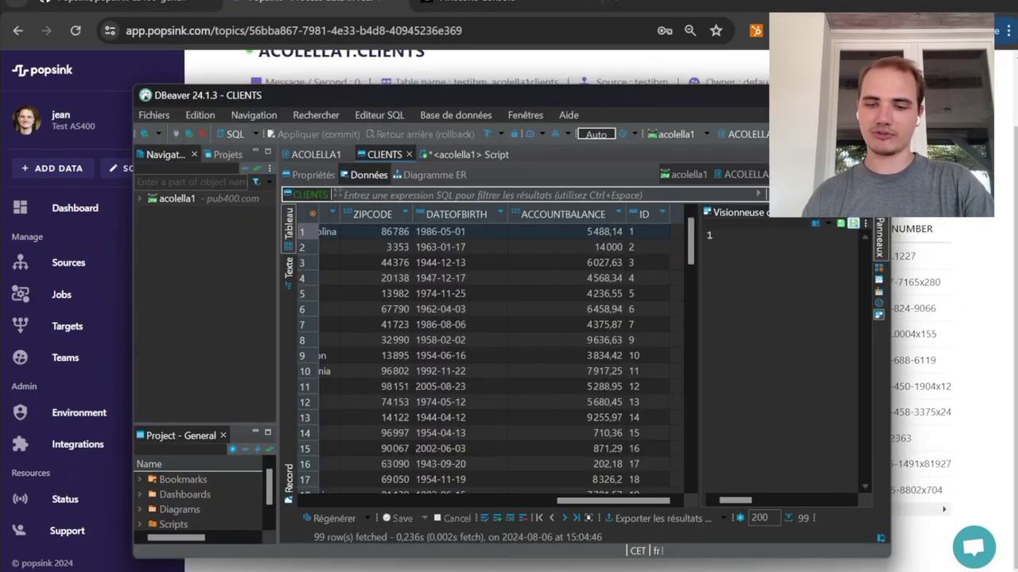
left_click(448, 152)
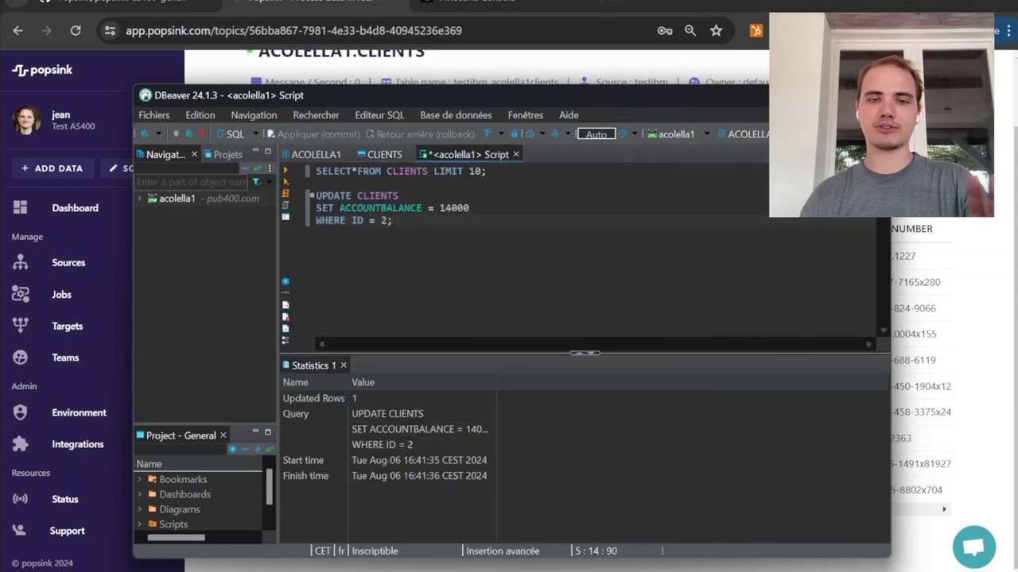
left_click(452, 208)
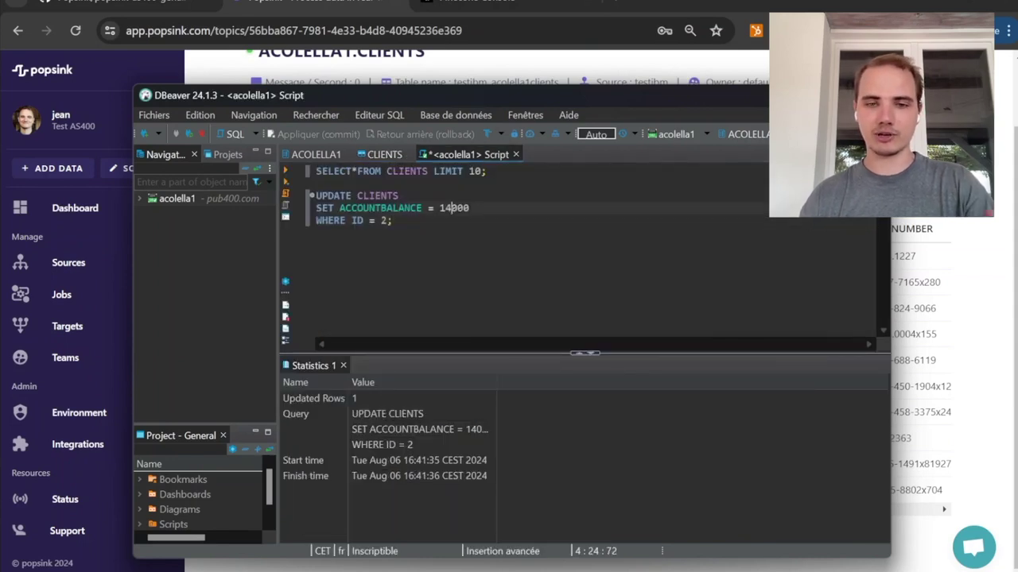
key("BackSpace")
type("6")
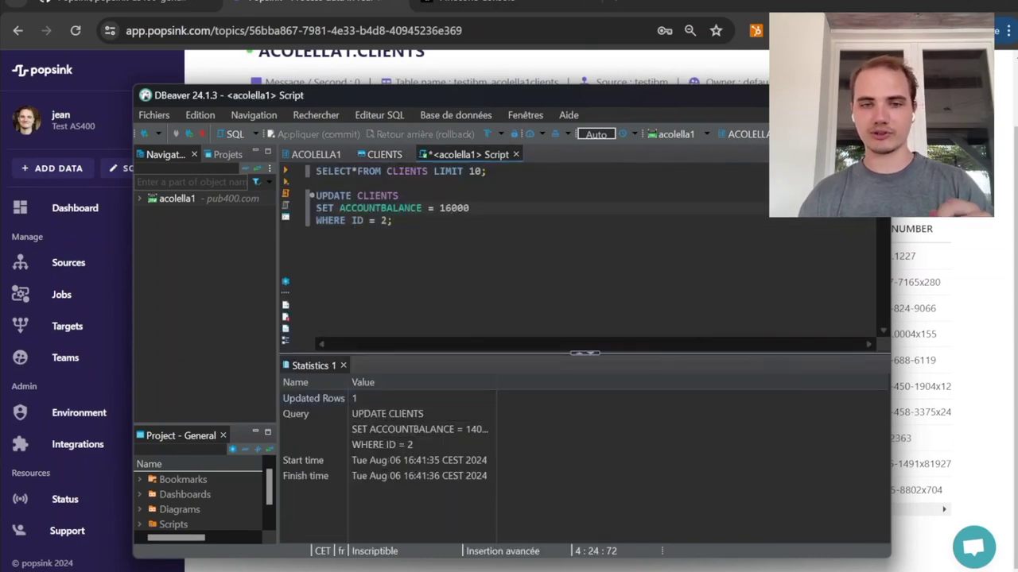
key("Down")
key("ctrl+Return")
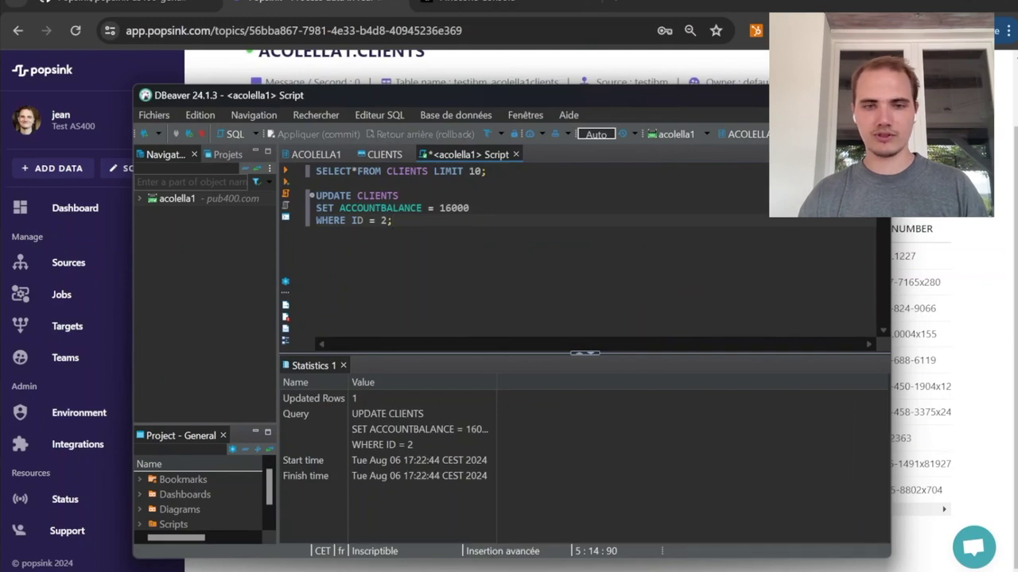
left_click(997, 112)
key("alt+Left")
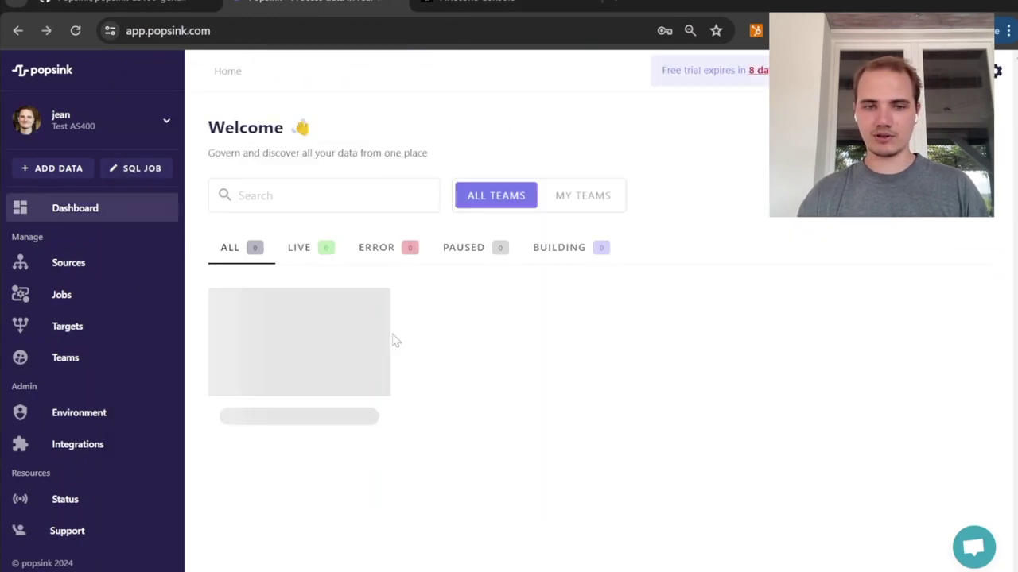
left_click(349, 336)
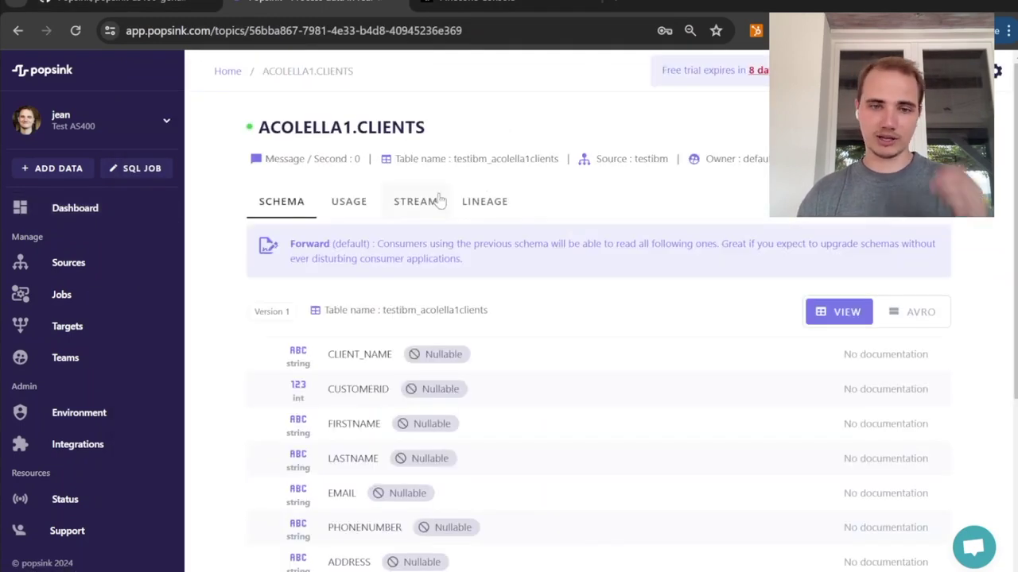
left_click(429, 201)
left_click(845, 276)
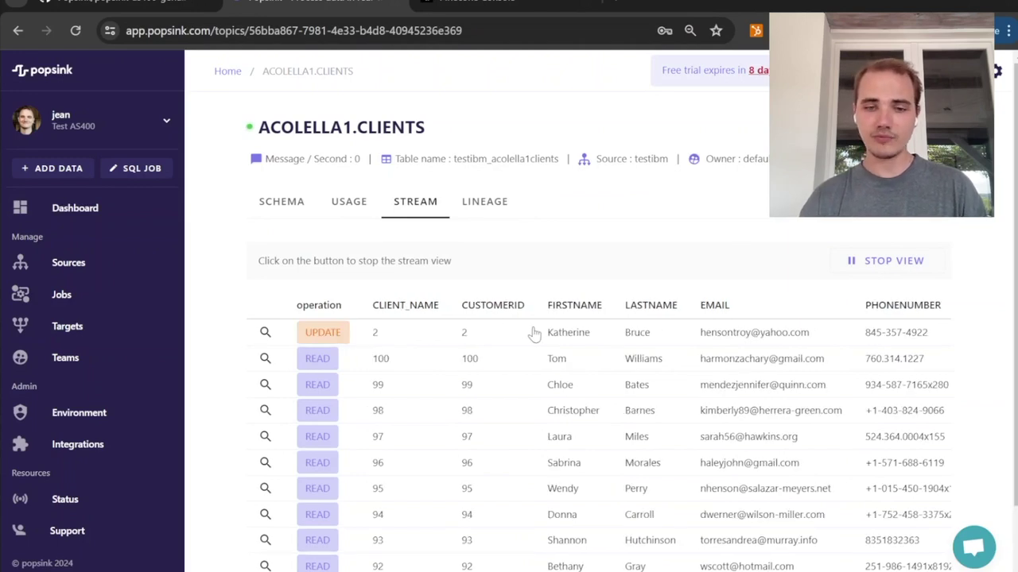
scroll(534, 334, "right", 8)
scroll(534, 334, "right", 4)
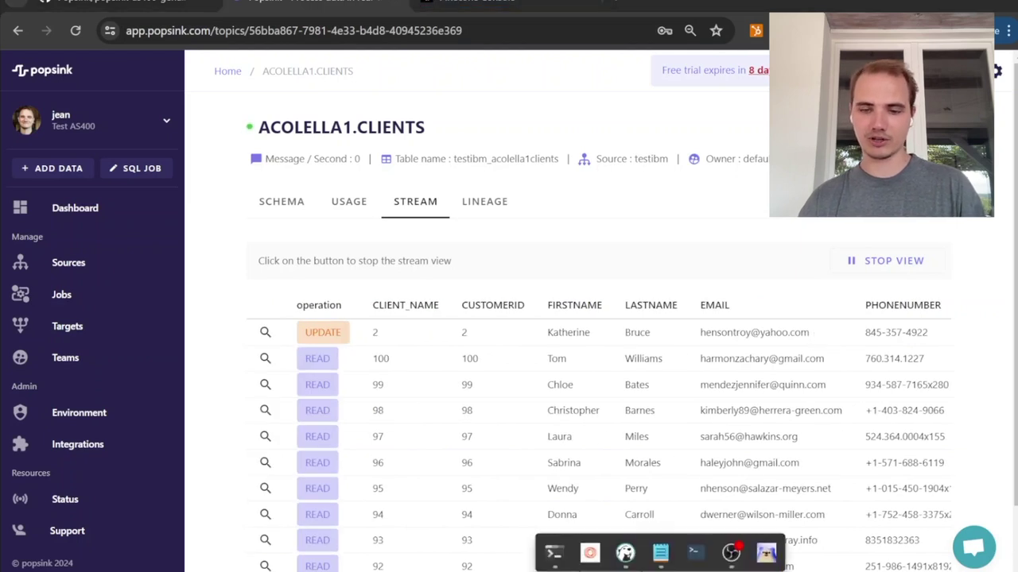
Step: Run the chatbot with streamlit run main.py in the Anaconda Prompt
left_click(556, 559)
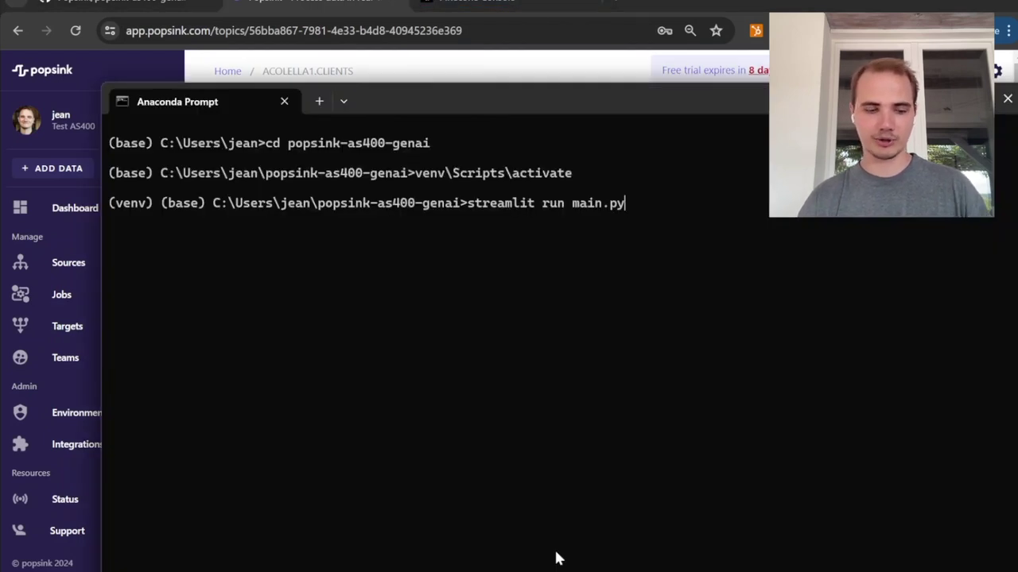
key("Return")
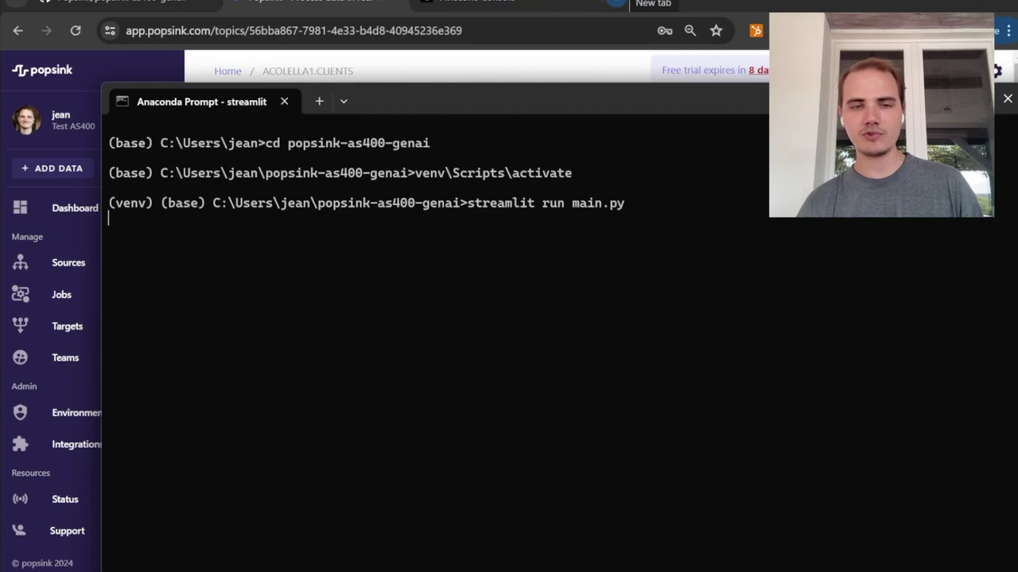
Step: Open the local chatbot page and ask "Who is my client with the highest balance?"
left_click(481, 2)
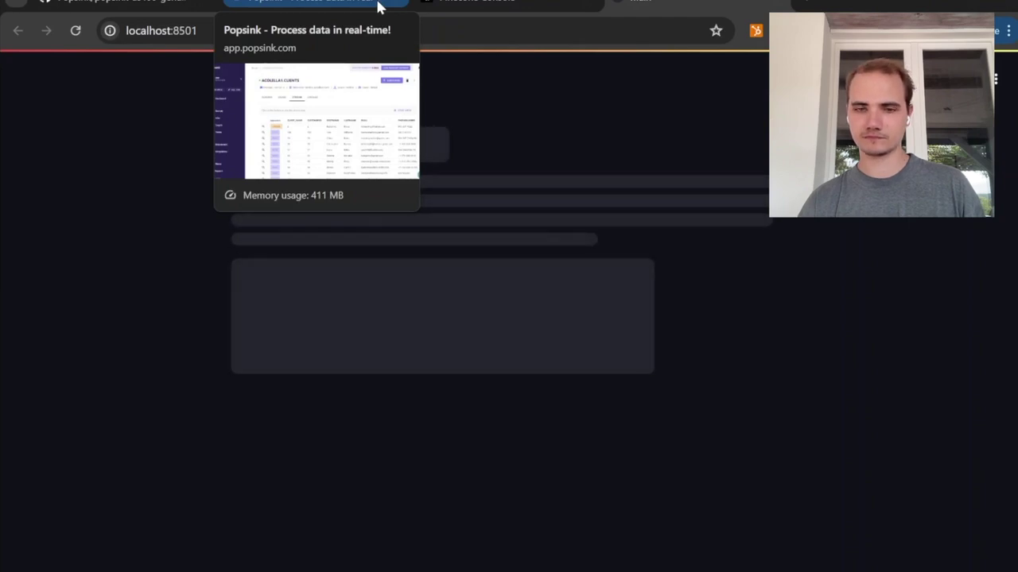
left_click(405, 522)
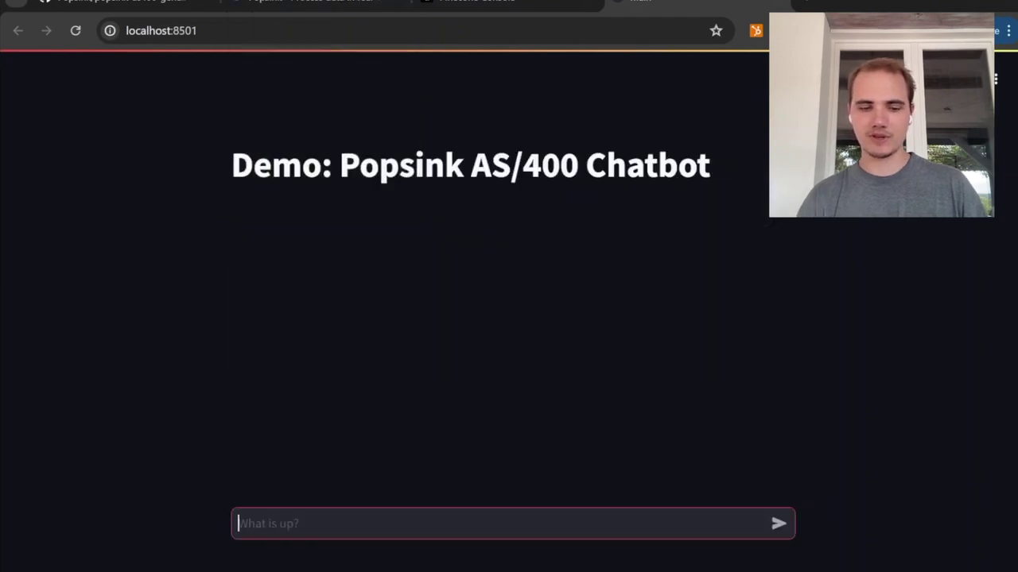
type("What is ")
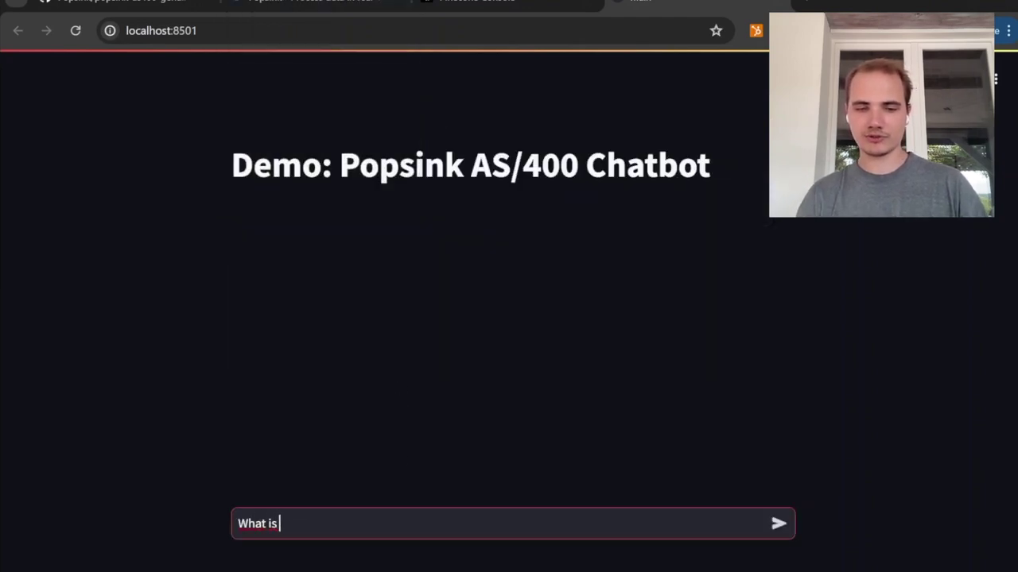
type("my client with the highest balance")
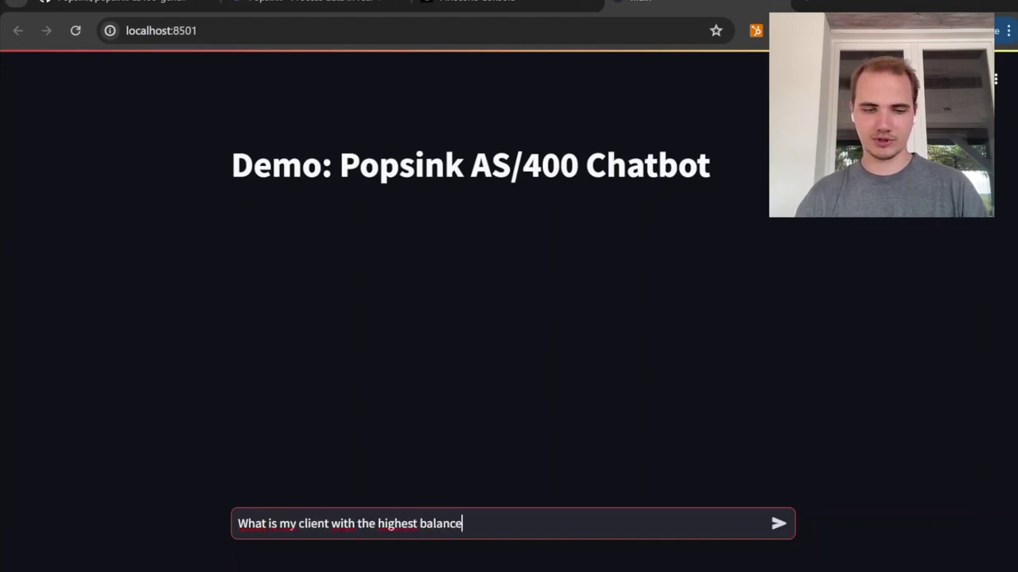
left_click(261, 524)
key("Right")
key("BackSpace")
key("BackSpace")
type("o")
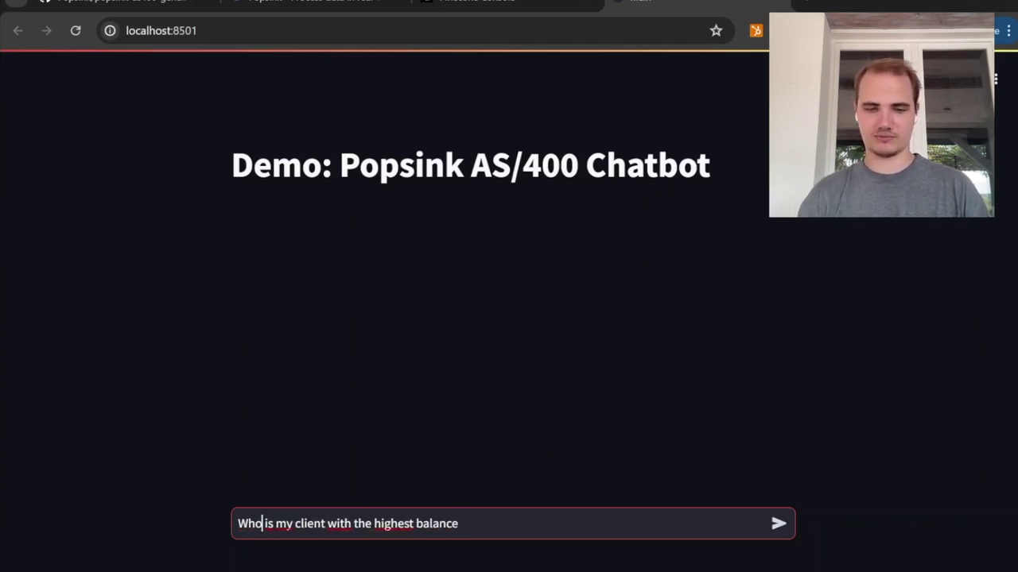
left_click(459, 524)
type("?")
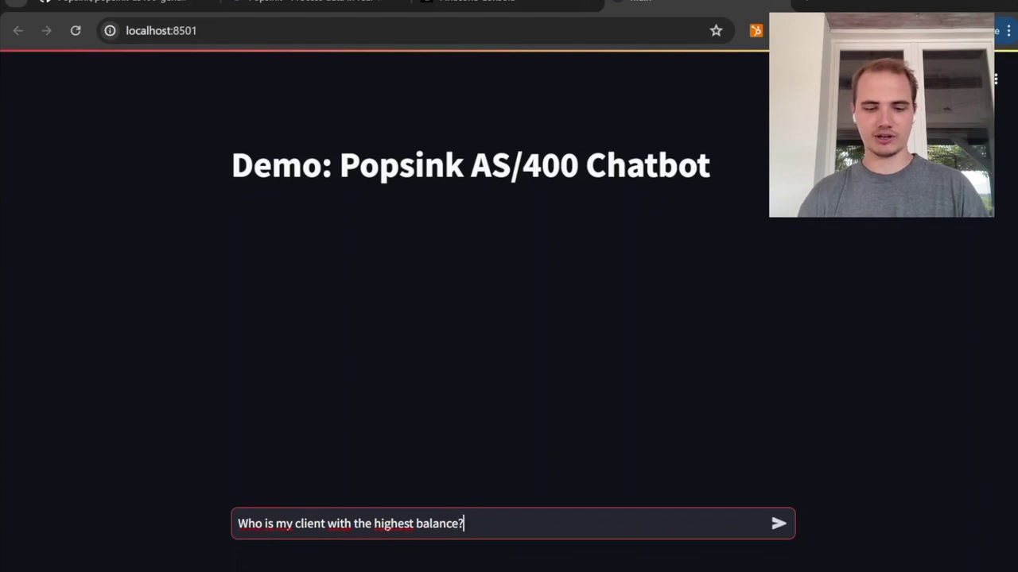
key("Return")
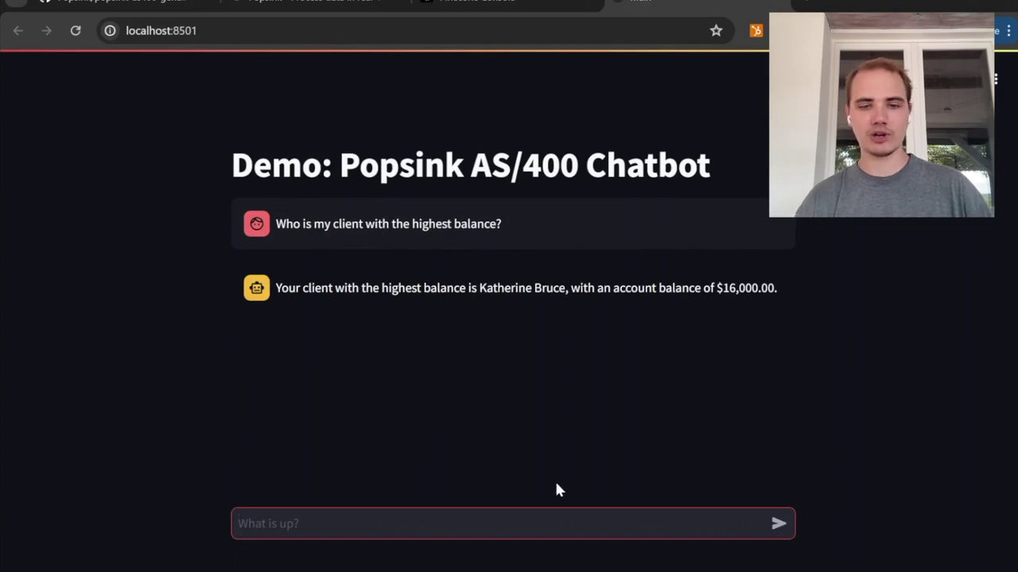
Step: Switch to DBeaver and rerun the UPDATE with ACCOUNTBALANCE set to 18000 for client ID 2
left_click(659, 570)
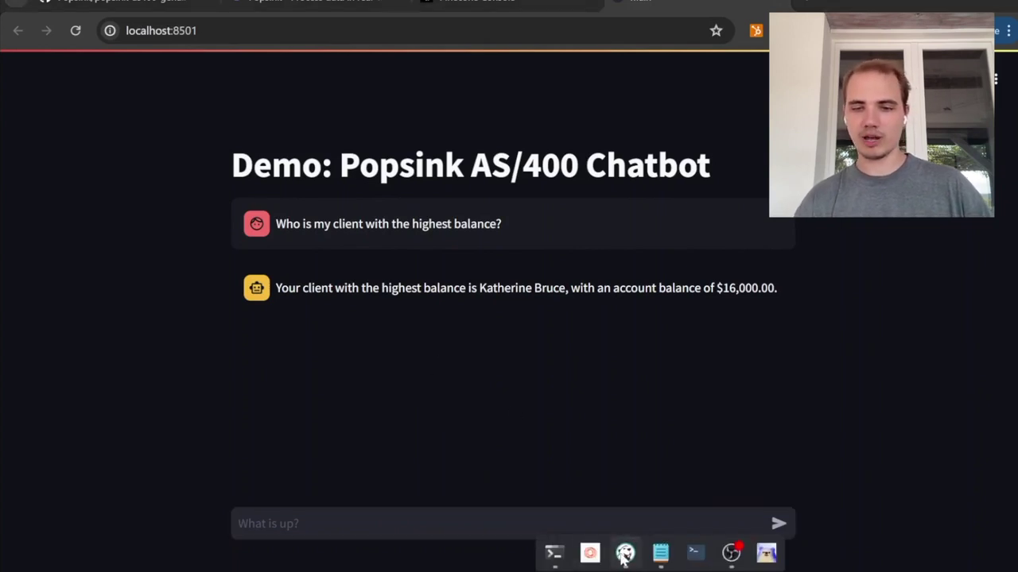
left_click(625, 554)
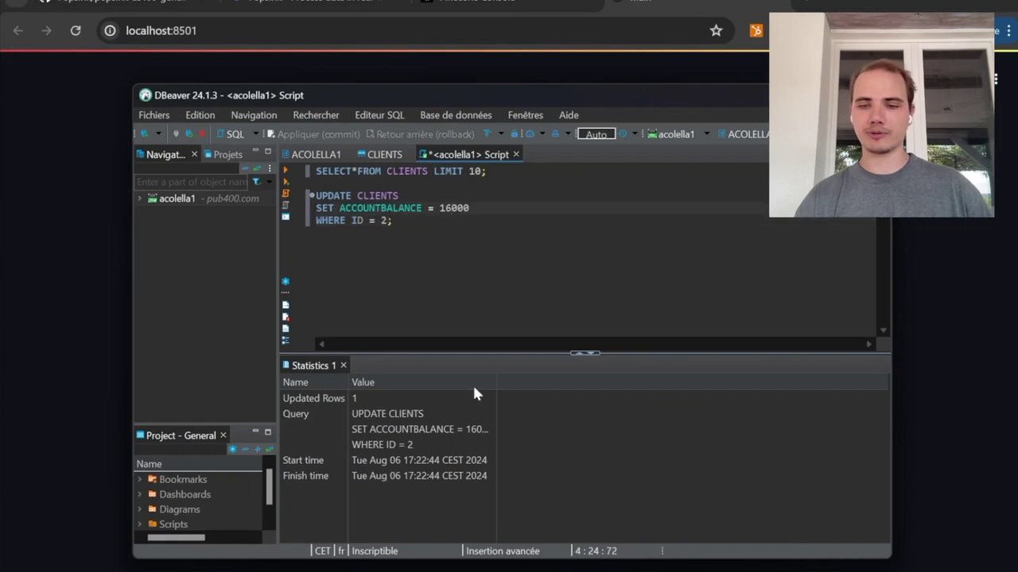
key("BackSpace")
type("8")
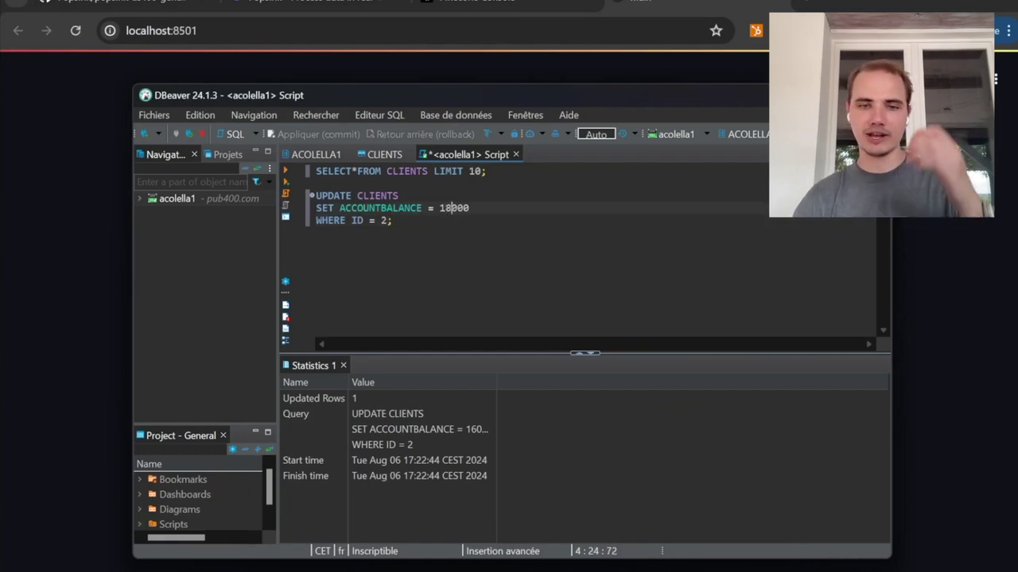
key("Down")
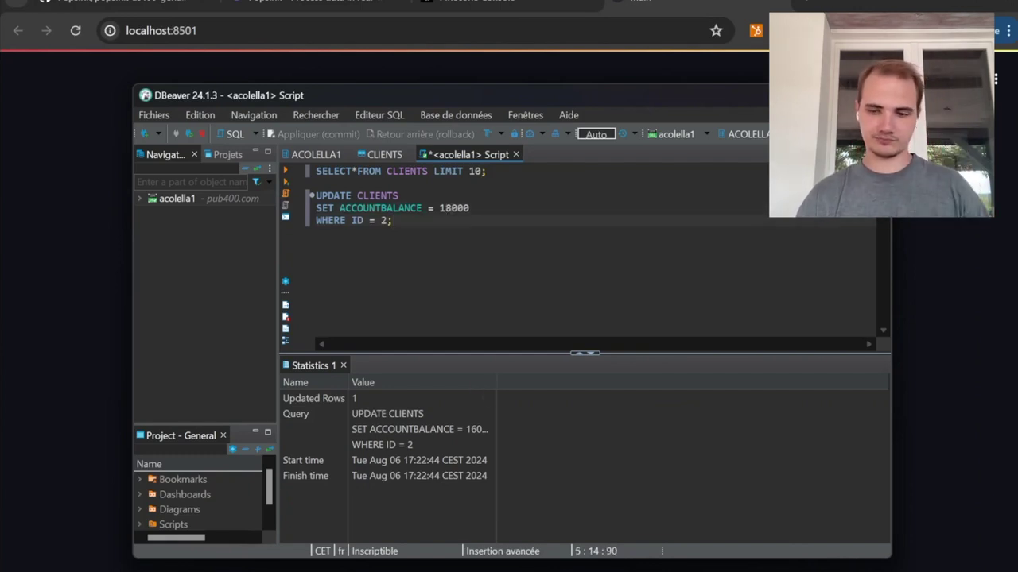
key("ctrl+Return")
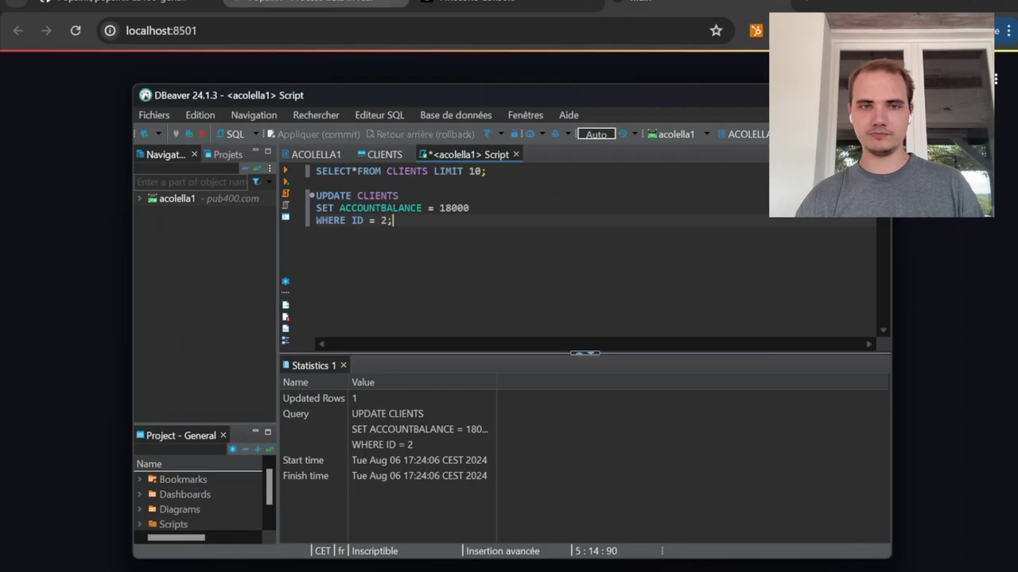
Step: Check the CLIENTS stream view for the new update, scrolled to the ACCOUNTBALANCE column
left_click(296, 3)
left_click(295, 4)
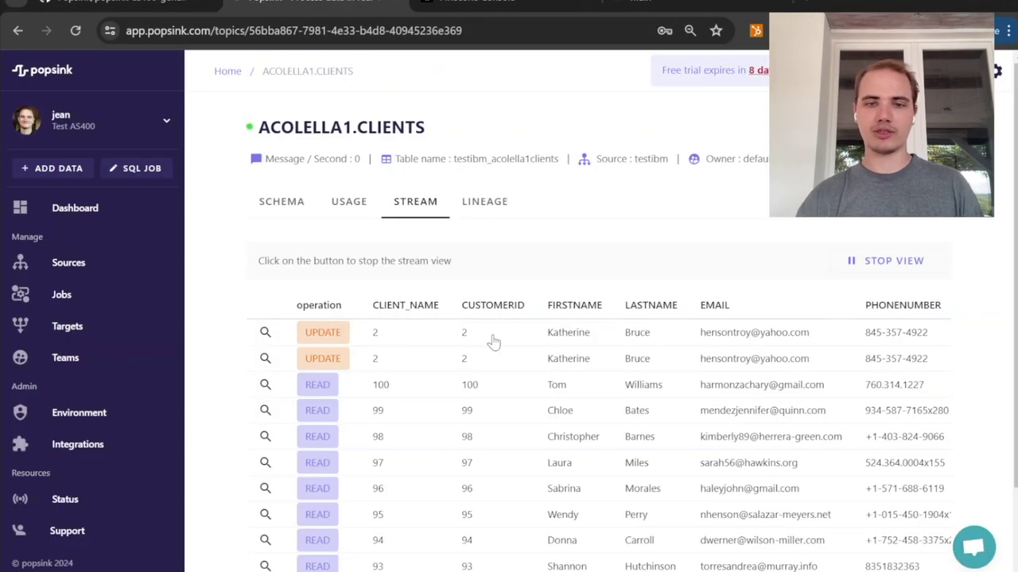
scroll(488, 340, "right", 7)
scroll(493, 340, "right", 6)
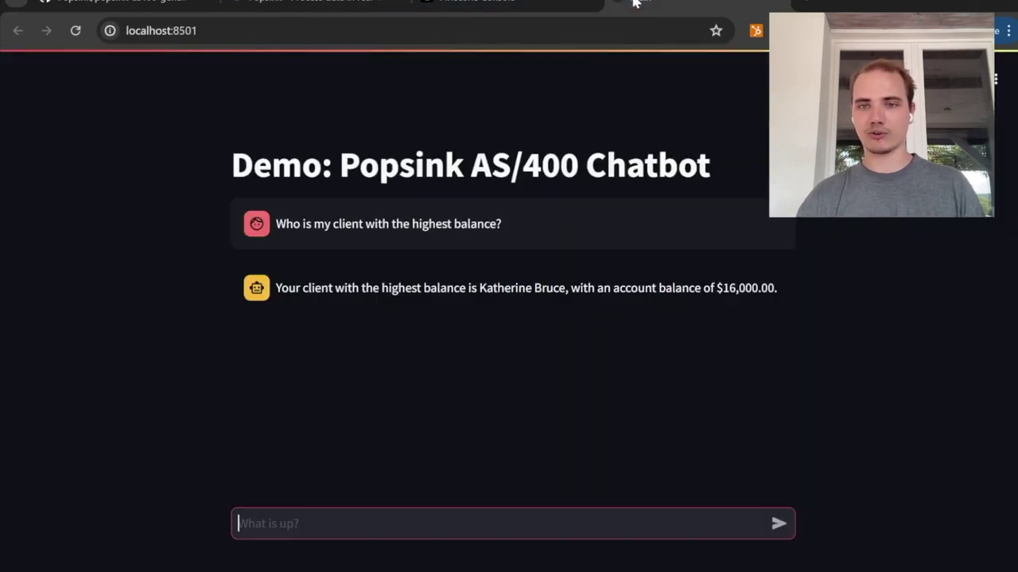
Step: Copy the earlier highest-balance question in the chatbot and send it again
left_click(632, 4)
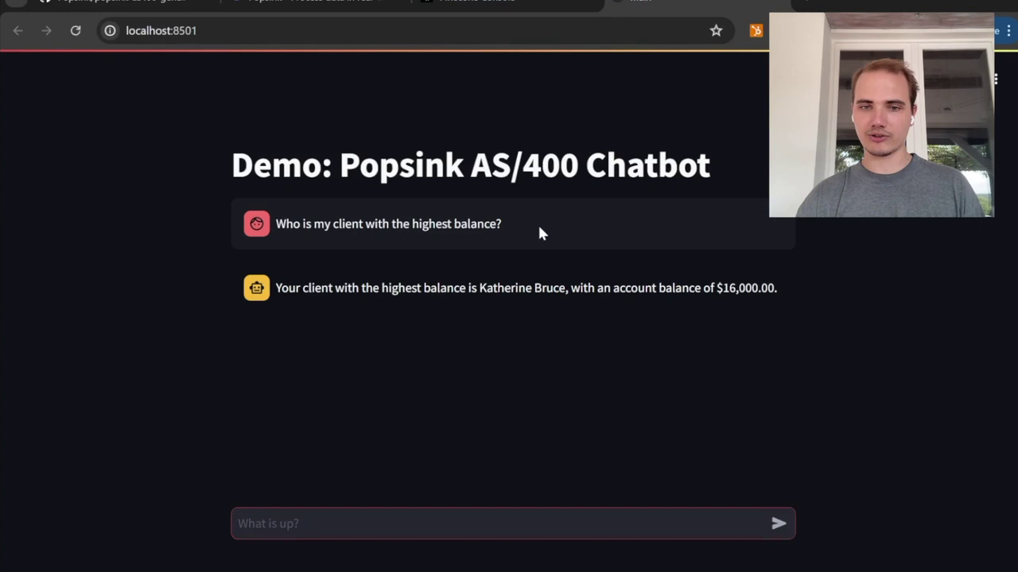
left_click_drag(539, 227, 278, 229)
key("ctrl+c")
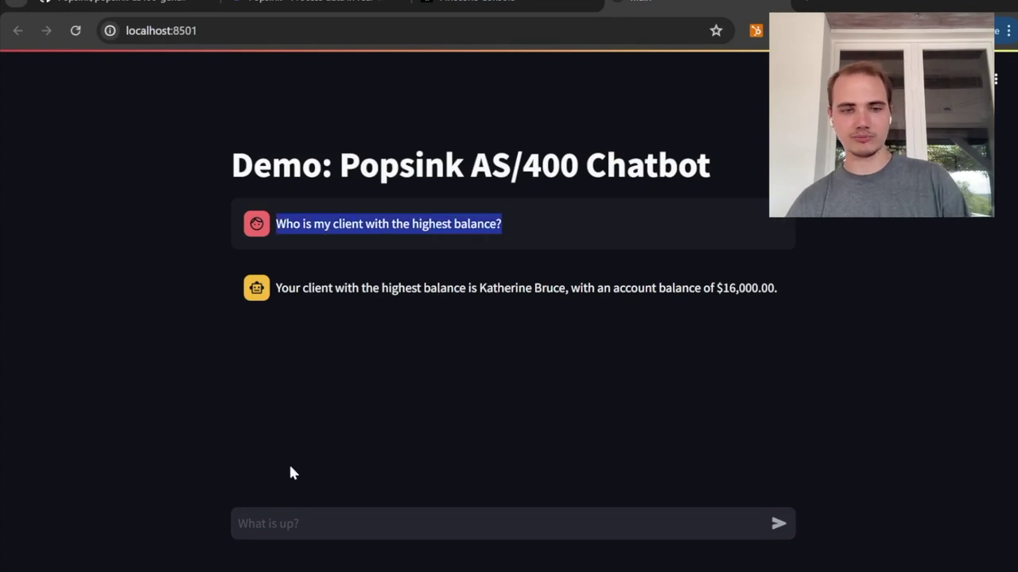
left_click(295, 523)
key("ctrl+v")
key("Return")
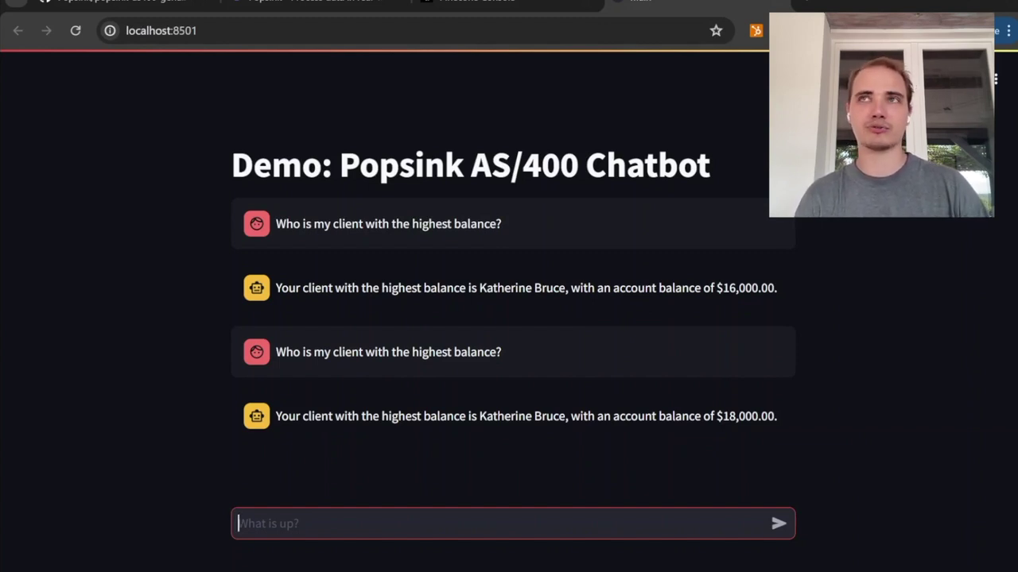
Step: Ask the chatbot to tell you more about the client with the highest balance, by name
type("Can you ye")
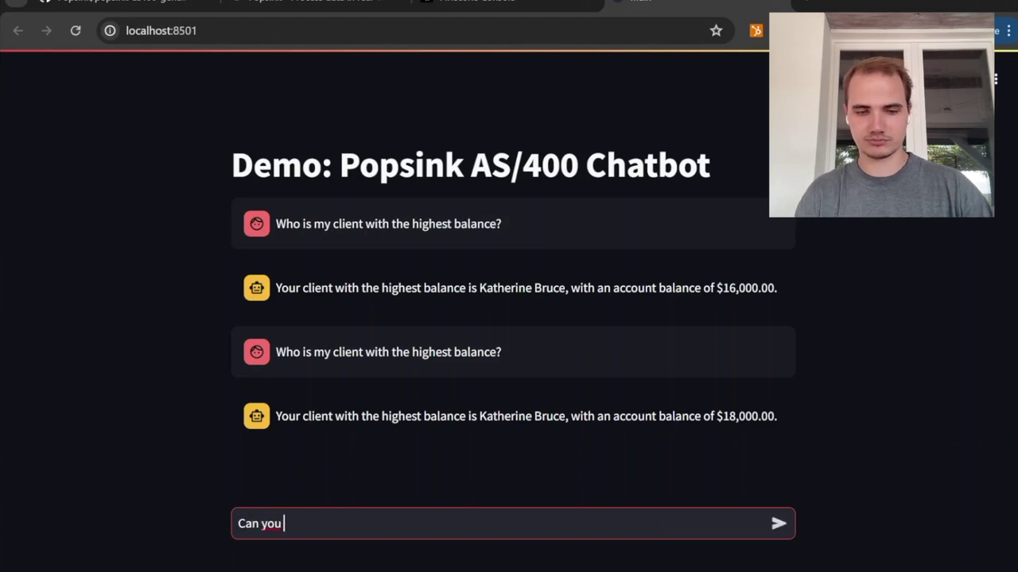
key("BackSpace")
key("BackSpace")
type("tell me more")
key("BackSpace")
key("BackSpace")
key("BackSpace")
key("BackSpace")
key("BackSpace")
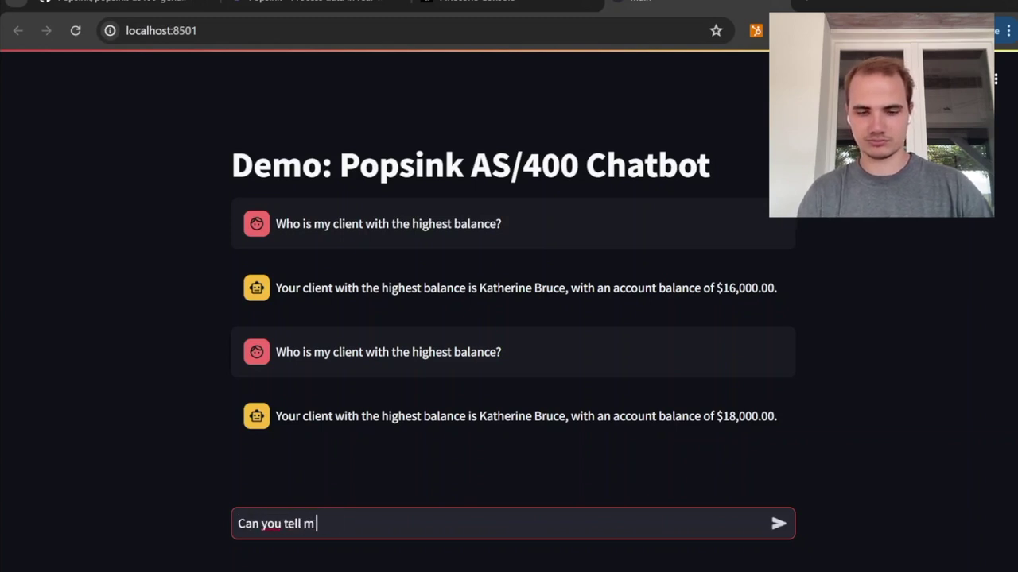
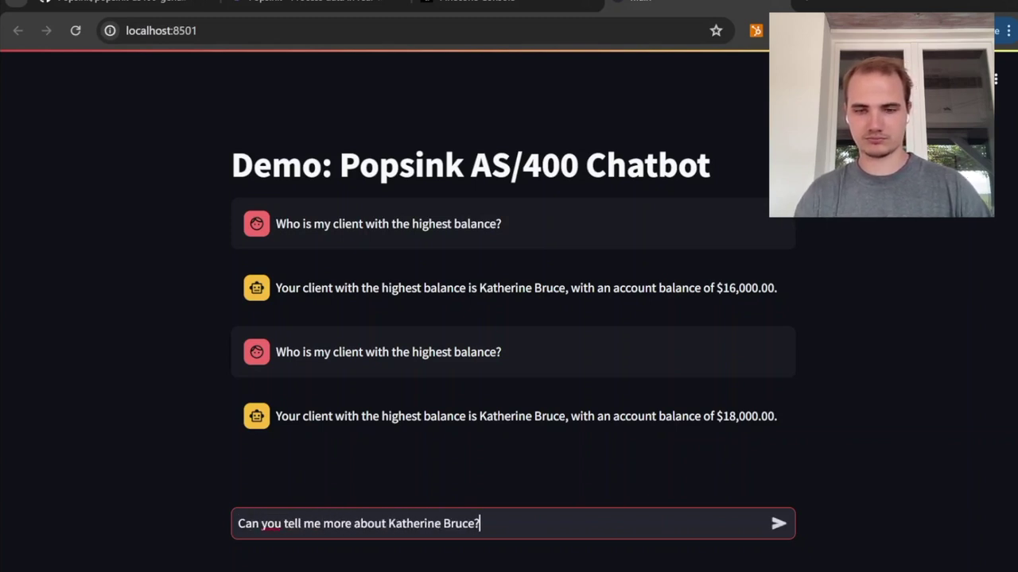
key("Return")
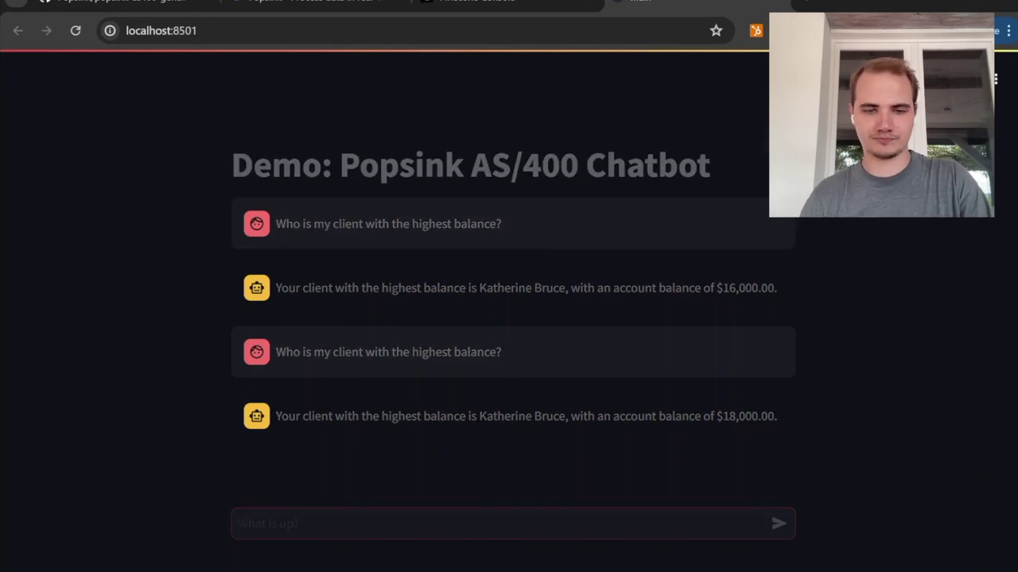